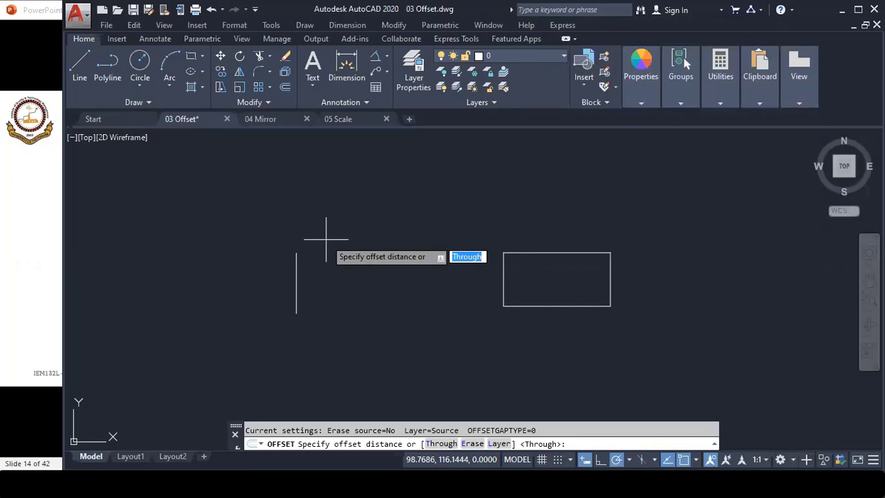
# - Offset the vertical line 3 units to its right, and offset the new copy another 3 units in the same direction
pyautogui.write('3')
pyautogui.press('Return')
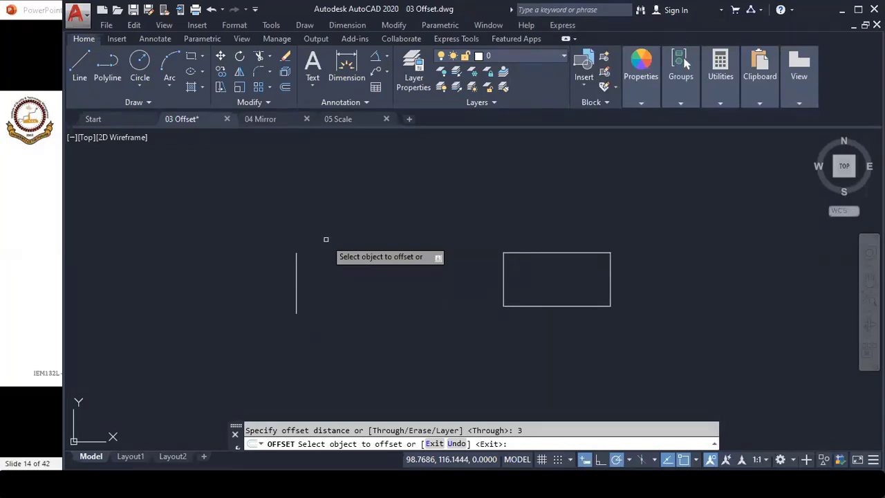
pyautogui.click(296, 267)
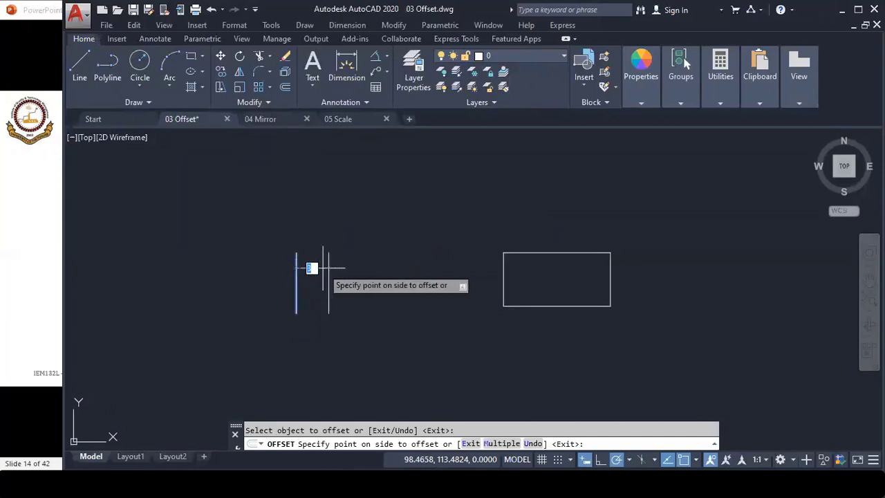
pyautogui.click(323, 267)
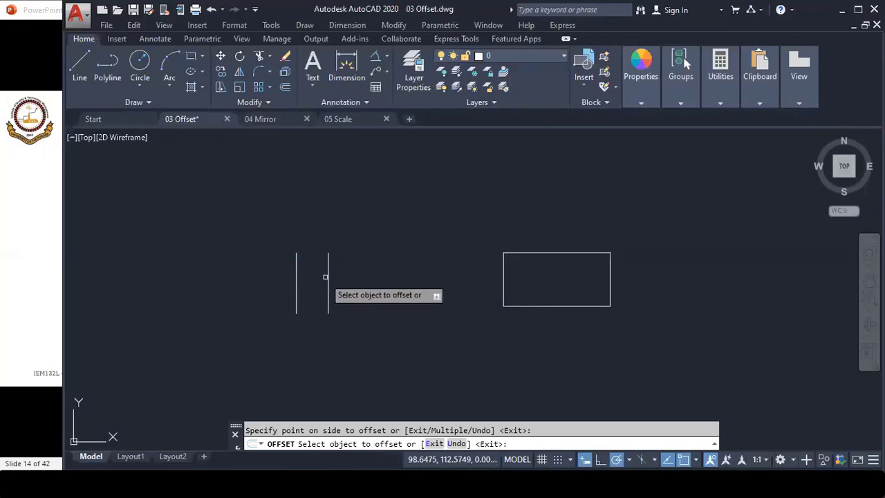
pyautogui.click(327, 276)
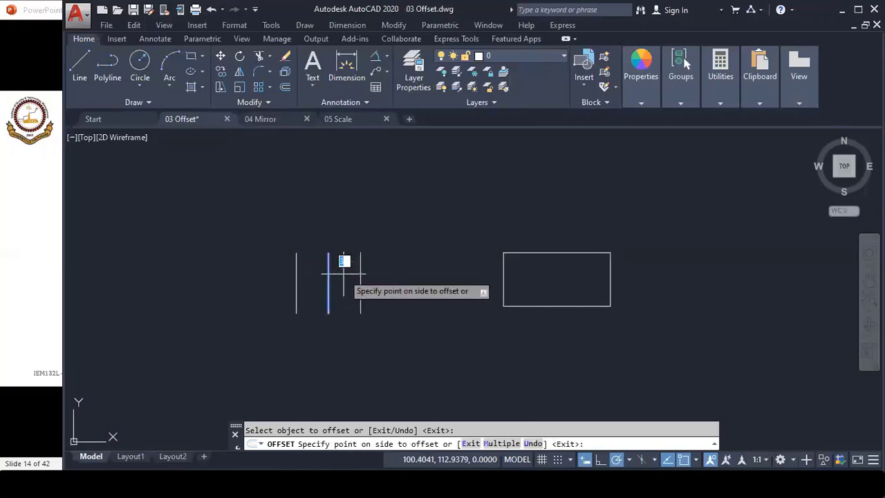
pyautogui.click(343, 278)
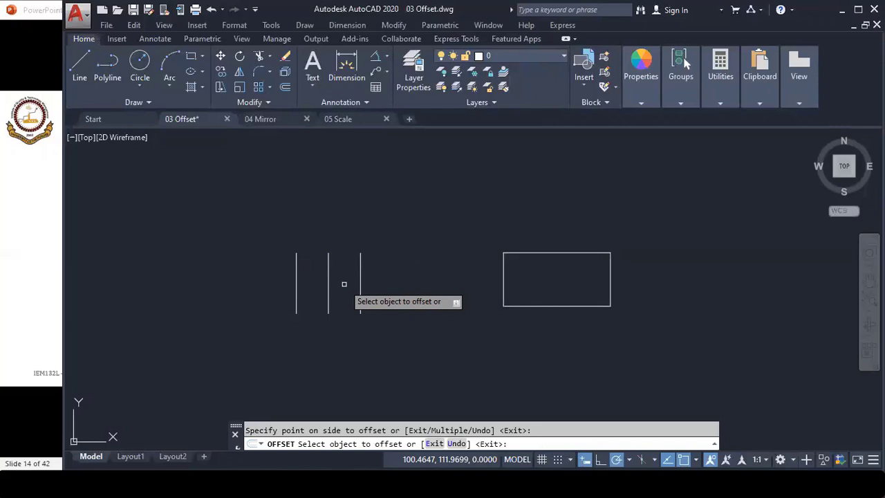
# - Add three successive offset copies at 3 units to the left of the original vertical line and finish the Offset command
pyautogui.click(296, 280)
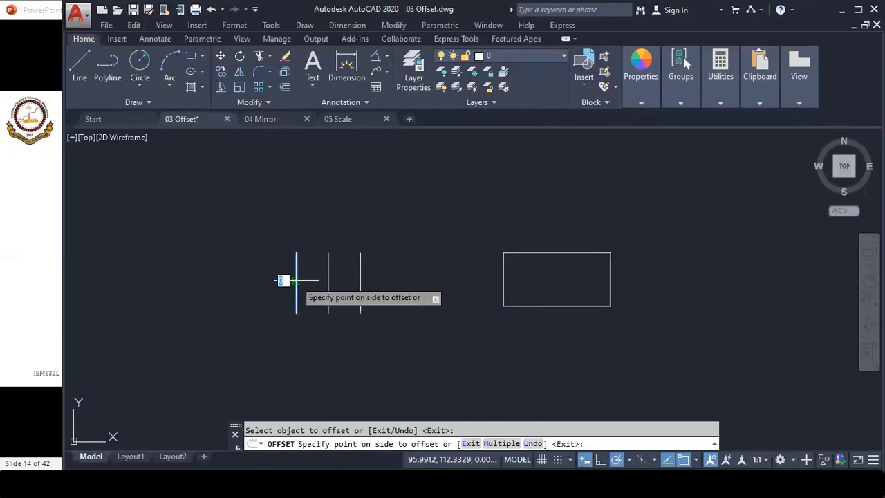
pyautogui.click(251, 283)
pyautogui.click(264, 279)
pyautogui.click(233, 276)
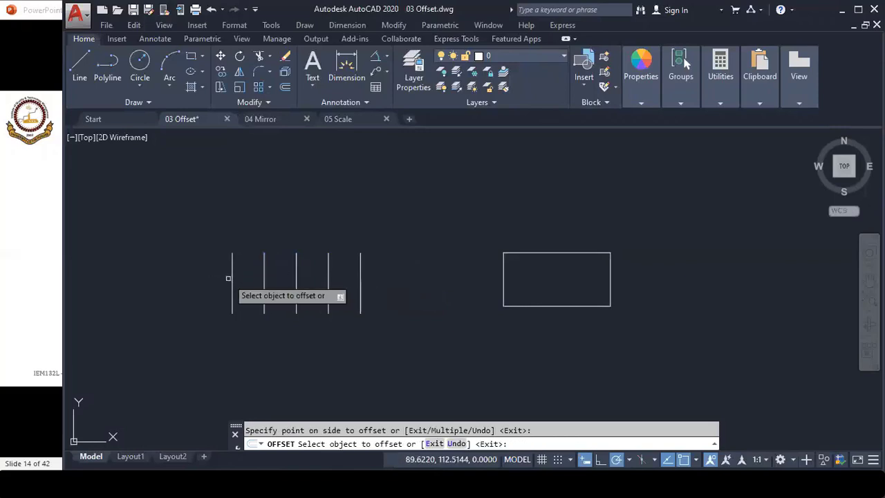
pyautogui.click(231, 279)
pyautogui.click(218, 278)
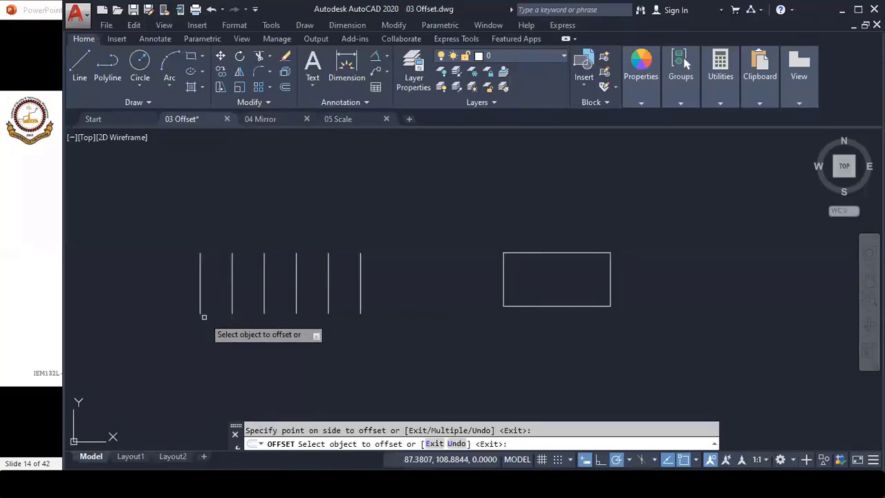
pyautogui.press('Return')
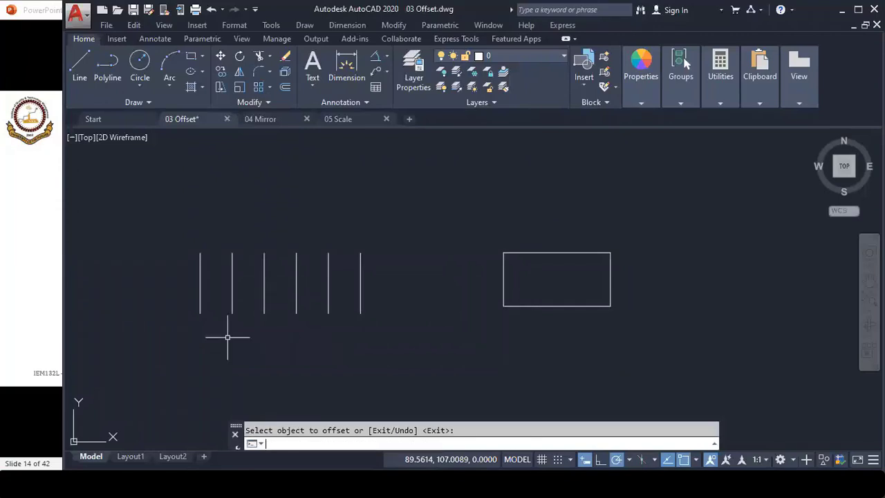
# - Offset the rectangle outward by a distance of 3.2 units
pyautogui.write('o')
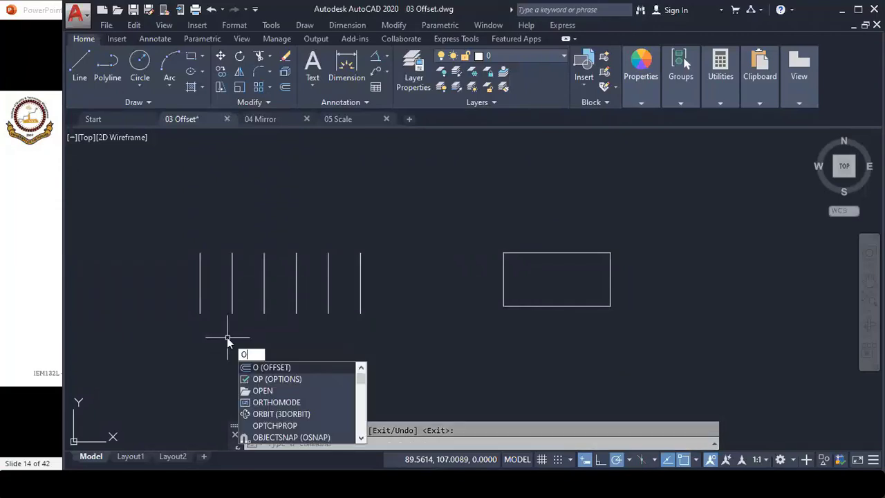
pyautogui.press('Return')
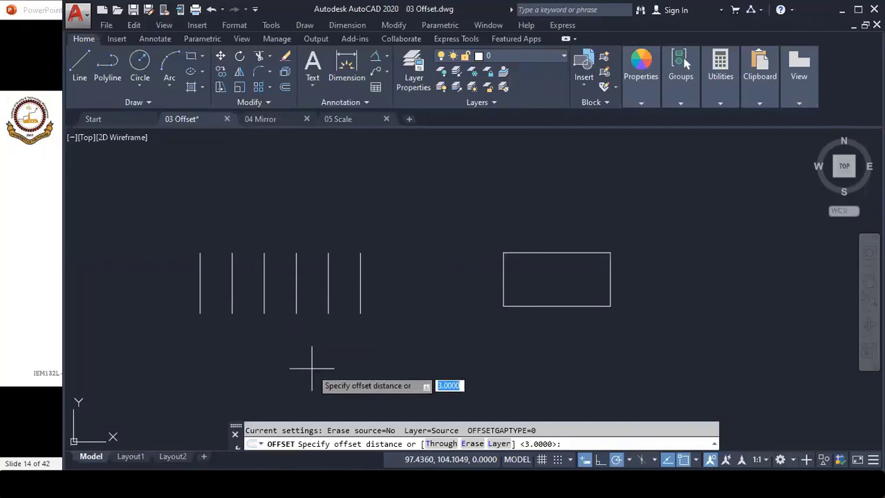
pyautogui.write('3.2')
pyautogui.press('Return')
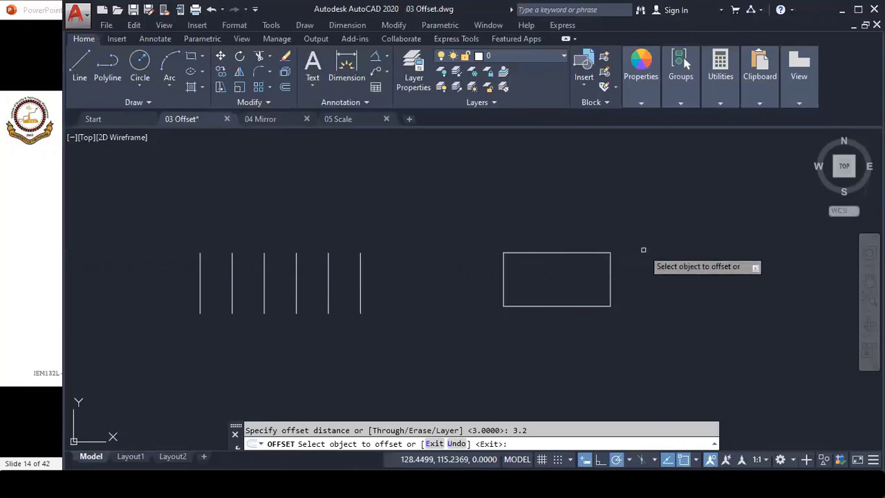
pyautogui.click(503, 280)
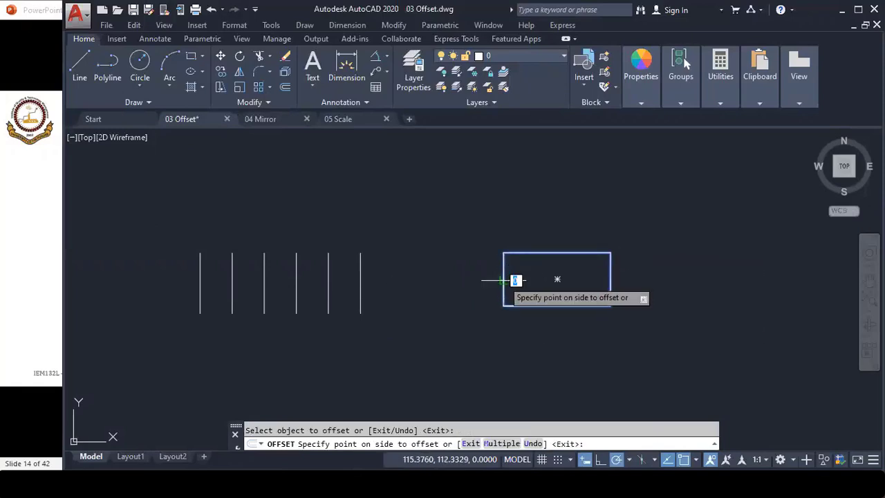
pyautogui.click(473, 258)
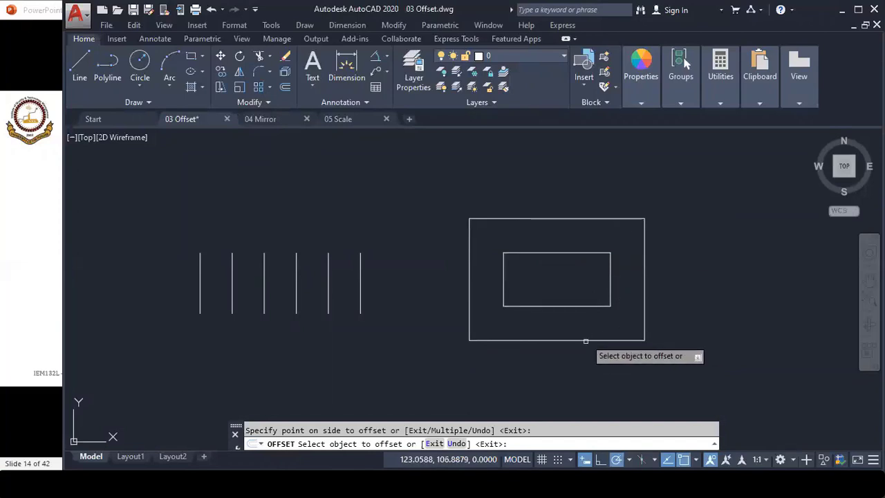
pyautogui.press('Return')
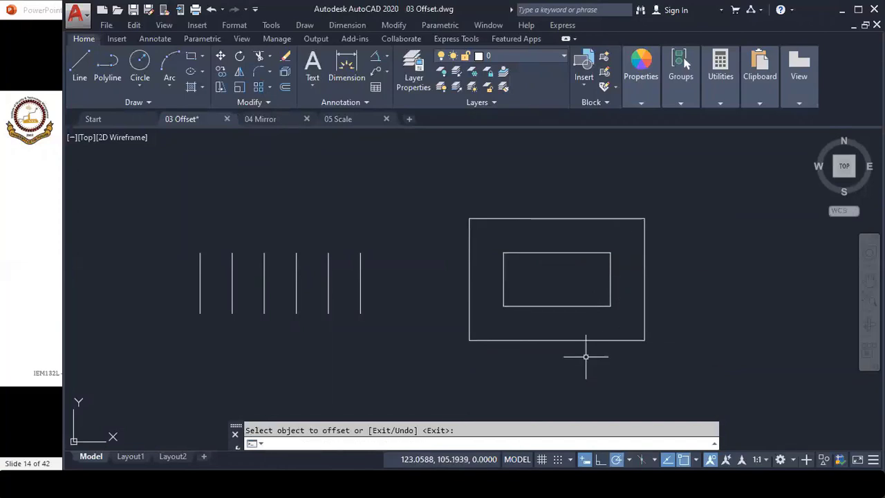
# - Using Offset with the Through option, copy the rightmost vertical line 4 units to the right and that copy another 0.5 units
pyautogui.write('o')
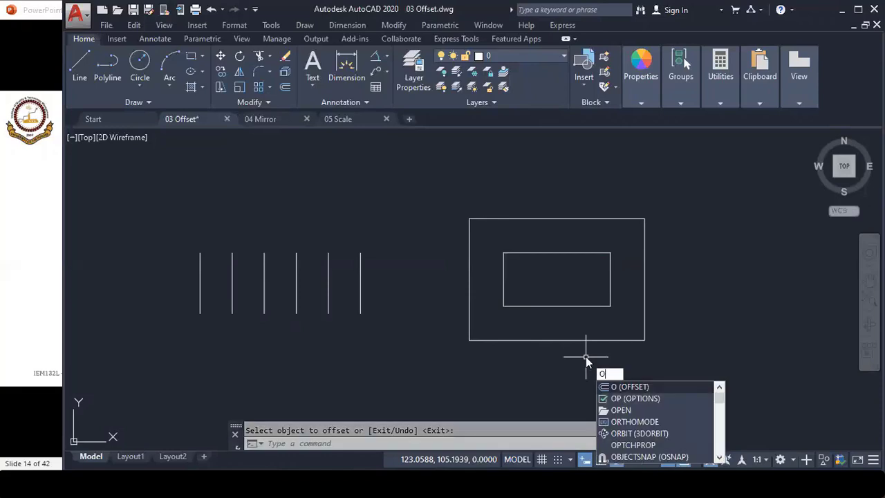
pyautogui.press('Return')
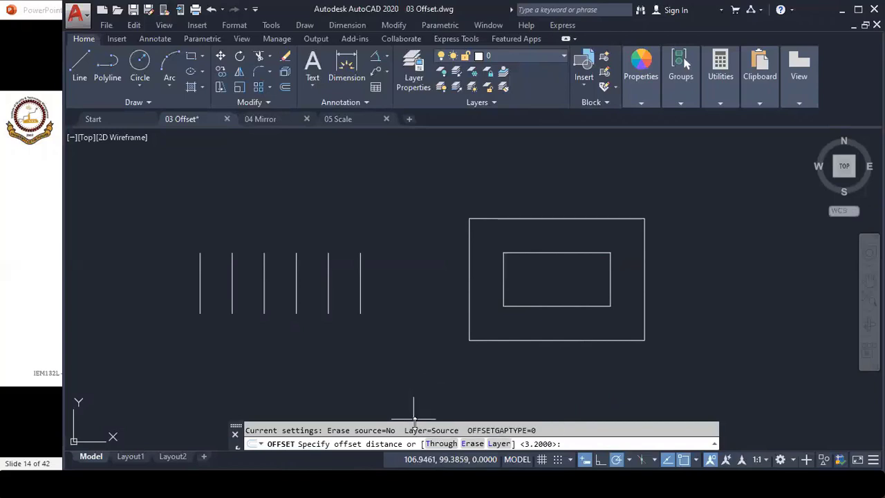
pyautogui.click(434, 443)
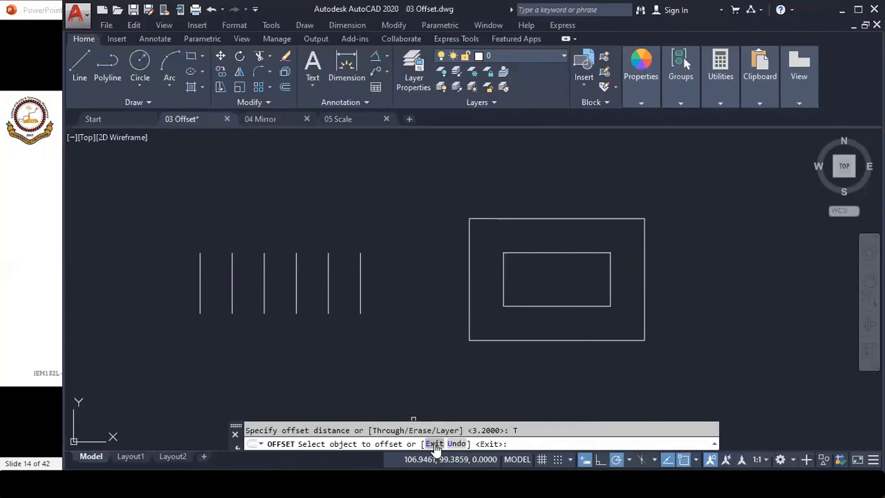
pyautogui.click(360, 287)
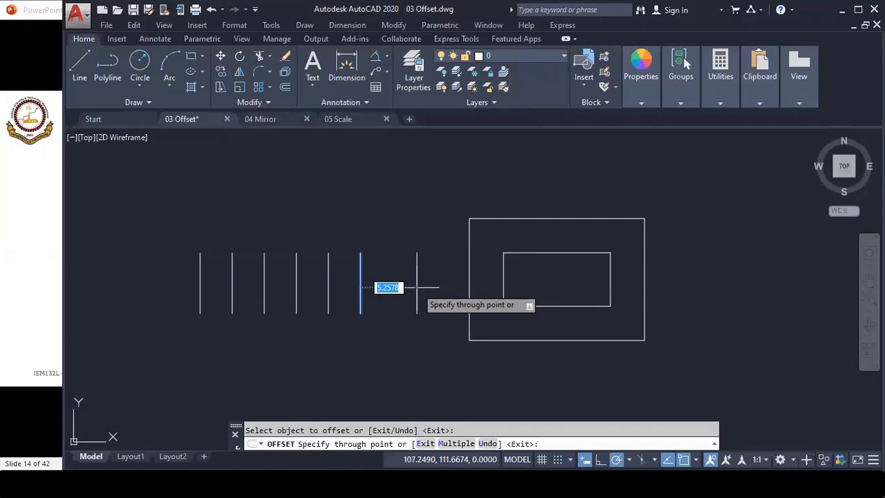
pyautogui.write('4')
pyautogui.press('Return')
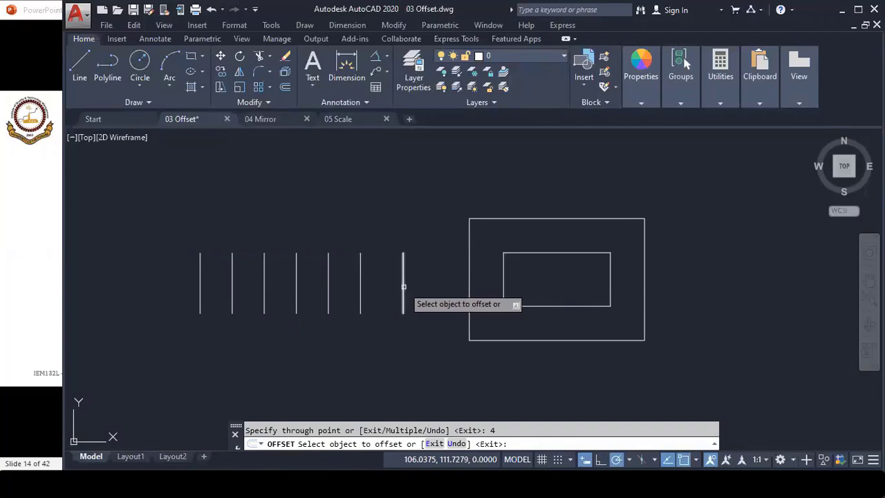
pyautogui.click(403, 288)
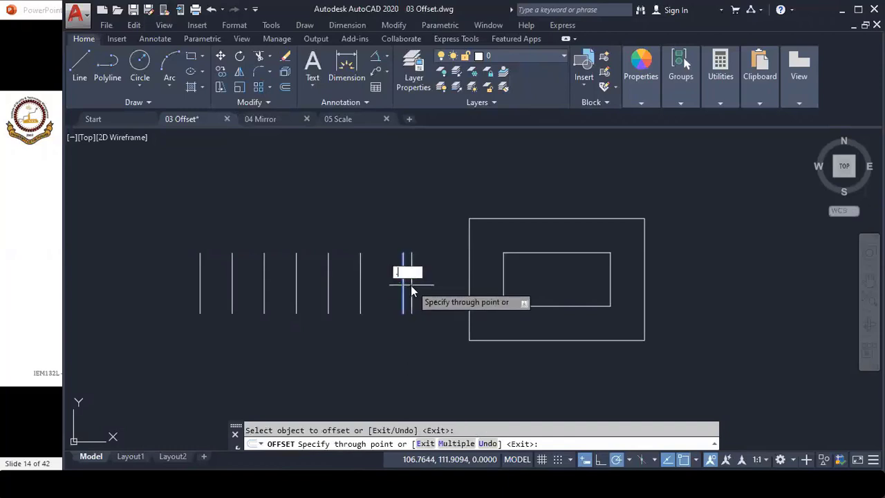
pyautogui.press('Return')
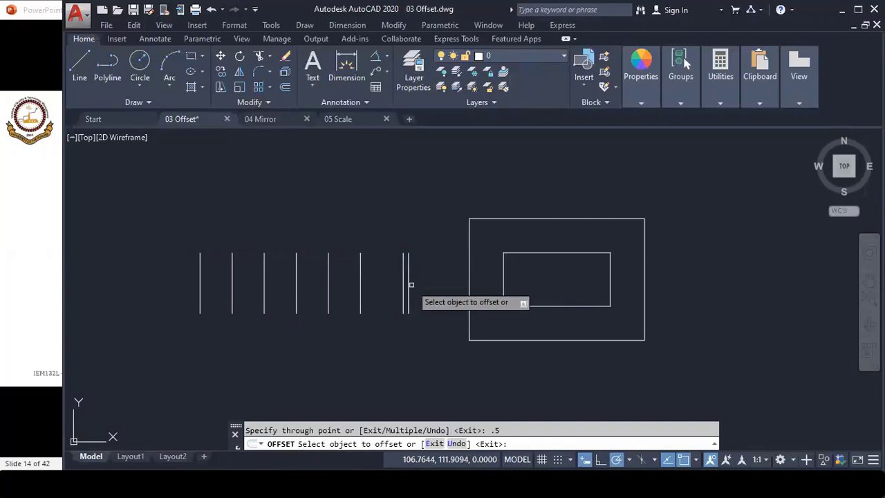
# - Offset the original inner rectangle 0.9 units outward and 0.5 units inward with the Through option, ending the Offset command
pyautogui.click(518, 253)
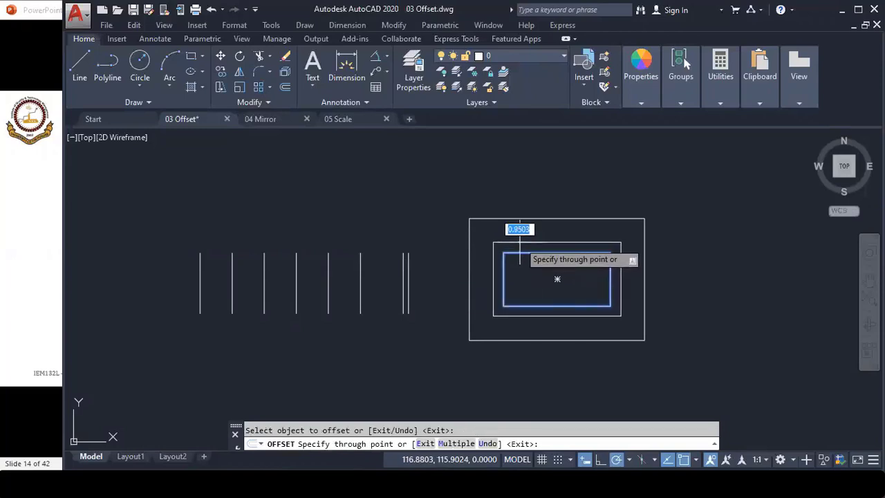
pyautogui.write('.9')
pyautogui.press('Return')
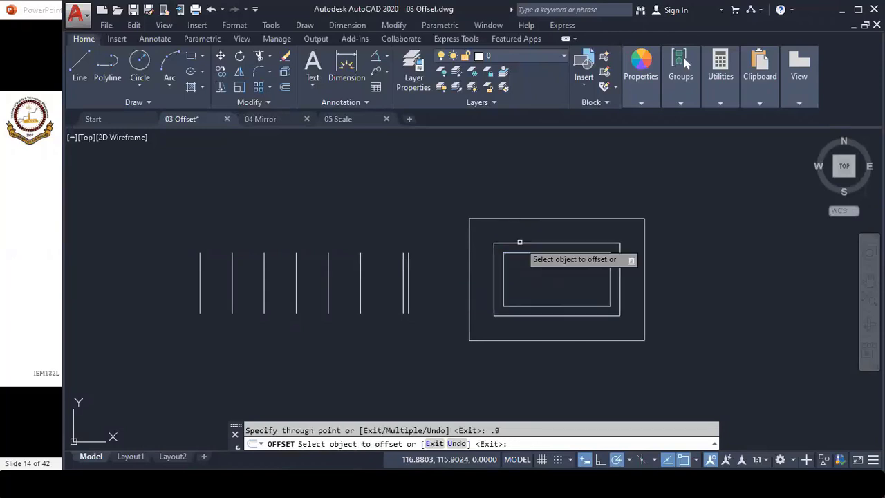
pyautogui.click(519, 253)
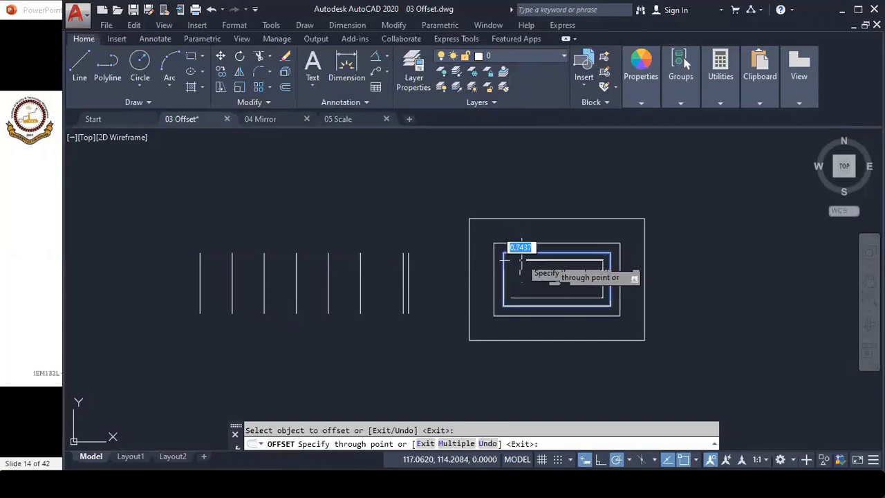
pyautogui.write('.5')
pyautogui.press('Return')
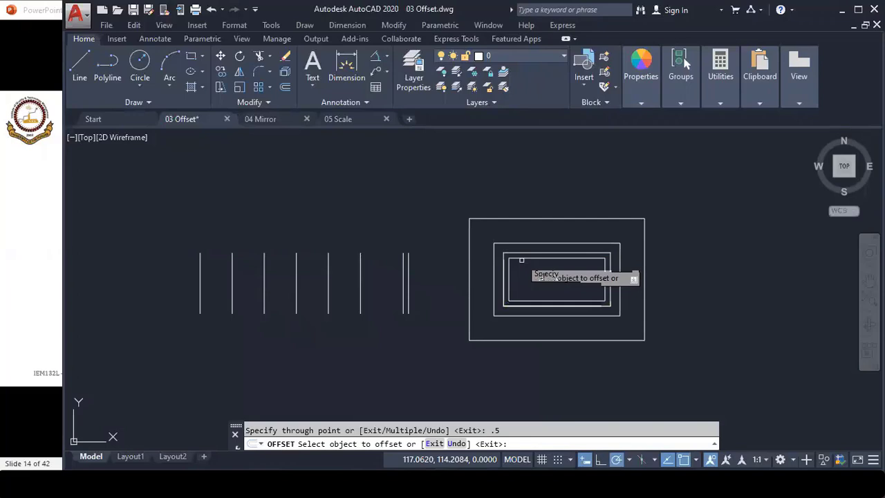
pyautogui.press('Escape')
# - Erase the six rightmost vertical lines, keeping only the two leftmost ones
pyautogui.click(426, 288)
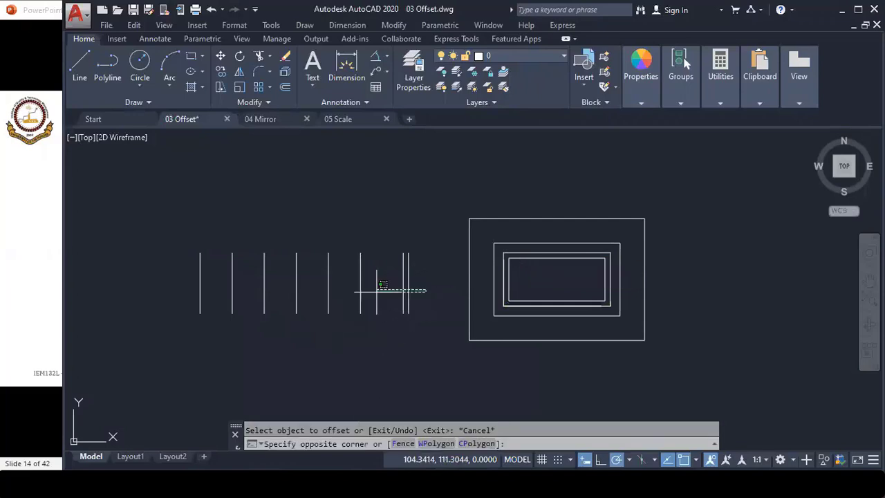
pyautogui.moveTo(382, 283); pyautogui.dragTo(266, 293)
pyautogui.press('Delete')
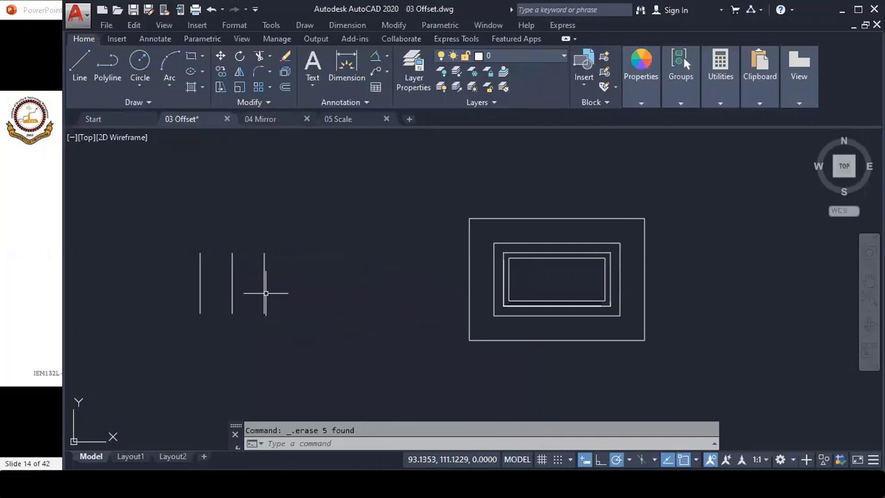
pyautogui.click(265, 293)
pyautogui.press('Delete')
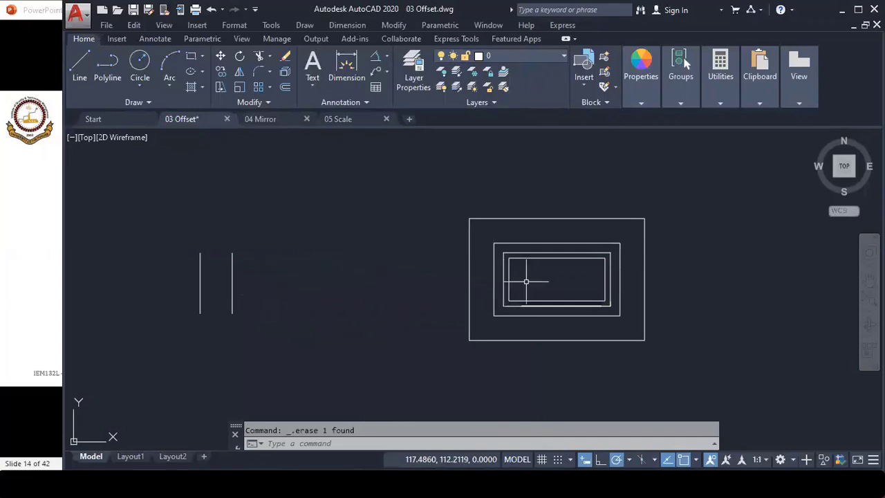
# - Erase the leftmost vertical line and all the rectangles except the one offset outward by 0.9 units
pyautogui.click(509, 264)
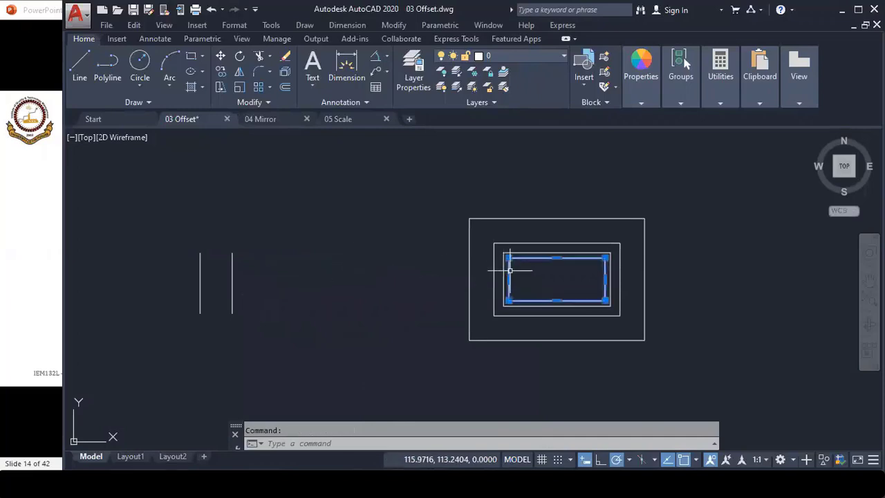
pyautogui.click(470, 254)
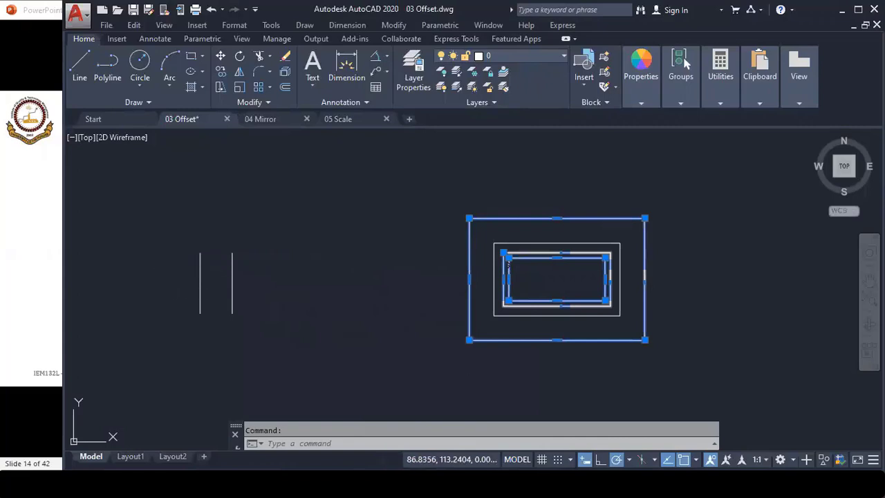
pyautogui.click(199, 273)
pyautogui.press('Delete')
# - Offset the remaining vertical line repeatedly to its right at 0.5-unit spacing with the Multiple option, creating 21 copies
pyautogui.write('o')
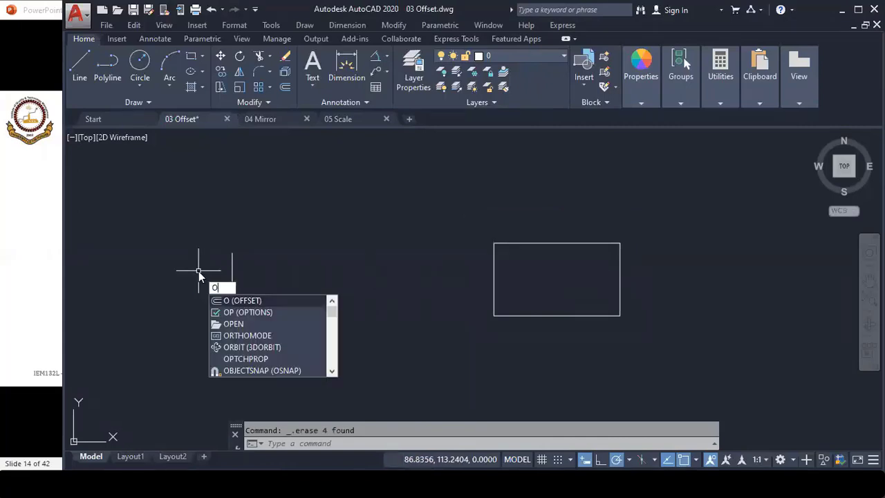
pyautogui.press('Return')
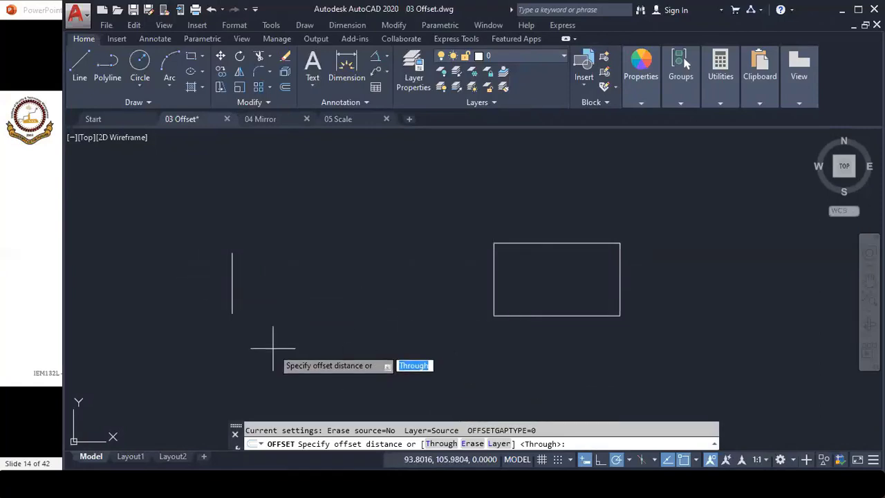
pyautogui.write('.5')
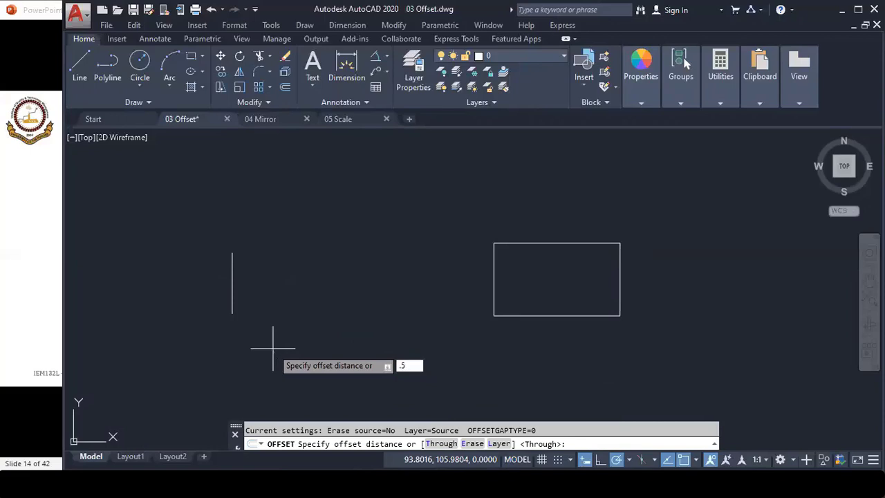
pyautogui.press('Return')
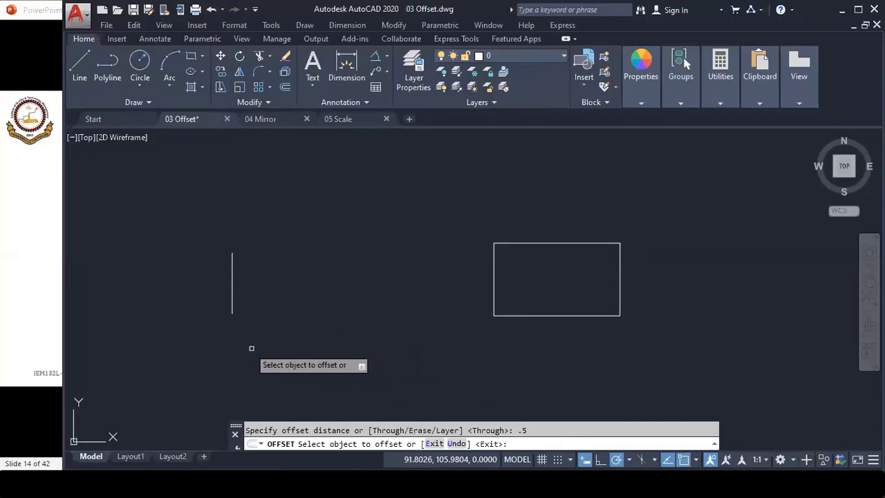
pyautogui.click(232, 307)
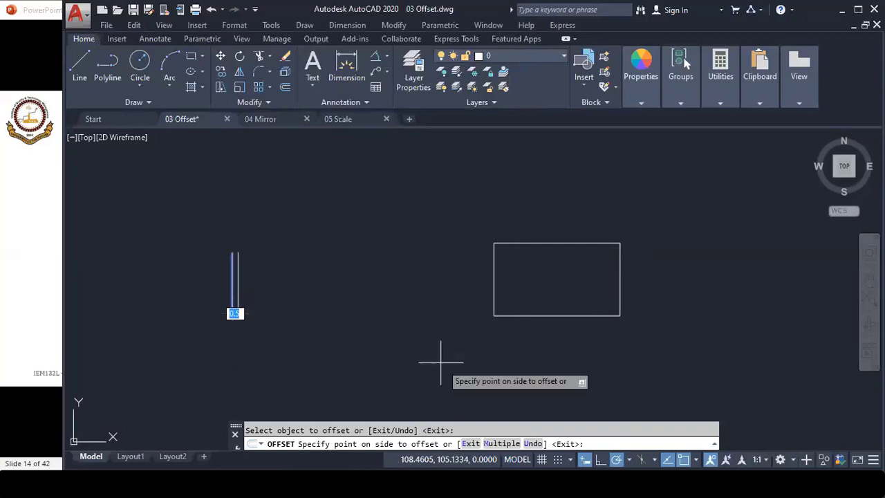
pyautogui.click(500, 447)
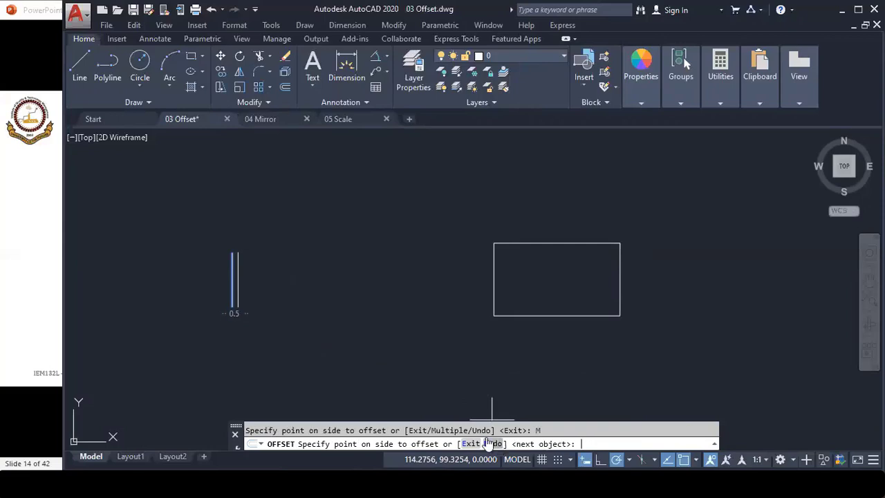
pyautogui.click(245, 309)
pyautogui.click(256, 304)
pyautogui.scroll(2, 262, 308)
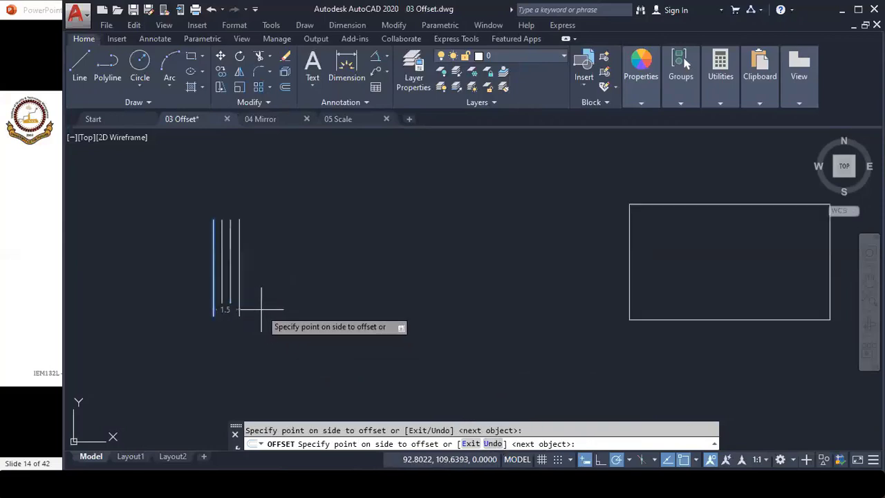
pyautogui.click(274, 305)
pyautogui.click(294, 302)
pyautogui.click(311, 304)
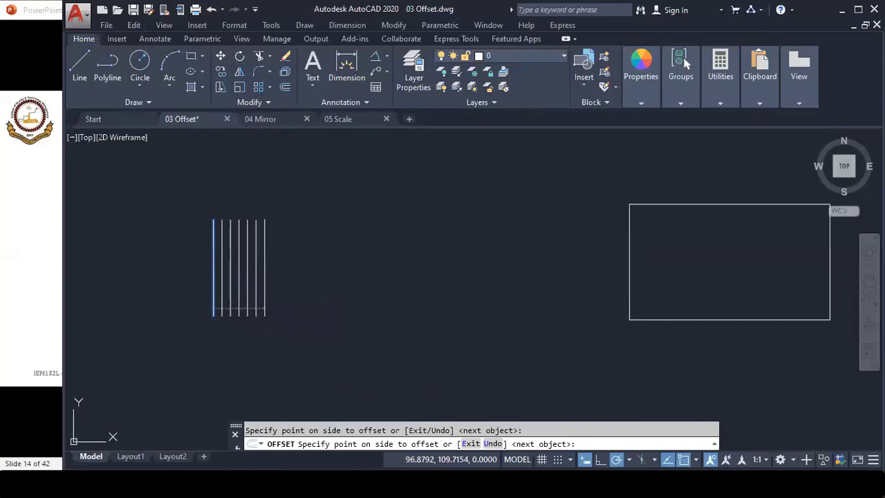
pyautogui.click(336, 308)
pyautogui.click(353, 306)
pyautogui.click(370, 307)
pyautogui.click(379, 306)
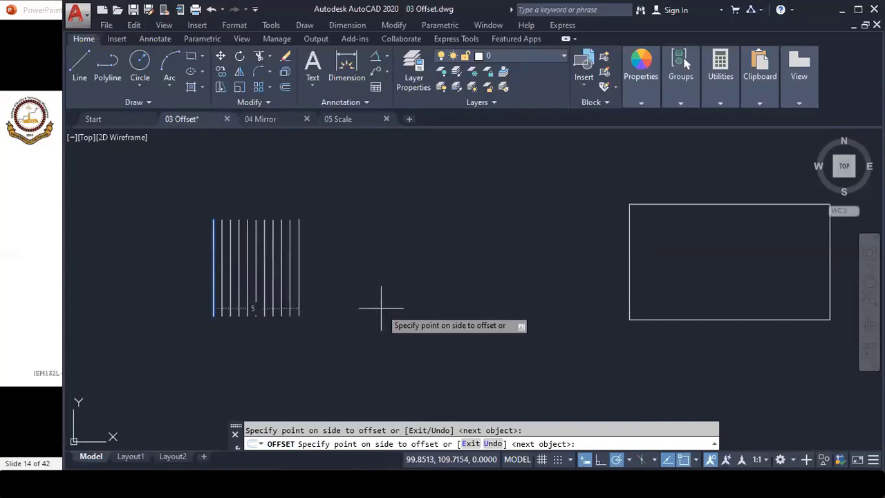
pyautogui.click(394, 308)
pyautogui.click(405, 309)
pyautogui.click(412, 308)
pyautogui.click(414, 307)
pyautogui.click(423, 307)
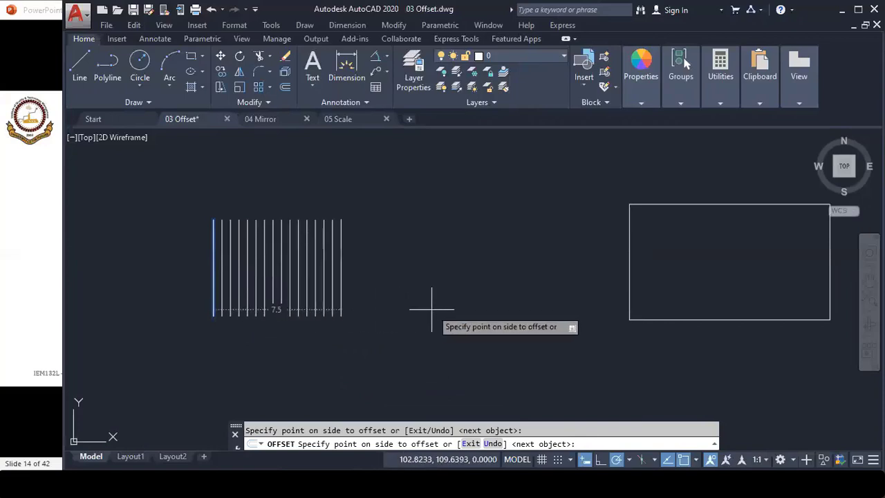
pyautogui.click(443, 309)
pyautogui.click(456, 309)
pyautogui.click(476, 307)
pyautogui.click(478, 307)
pyautogui.click(481, 306)
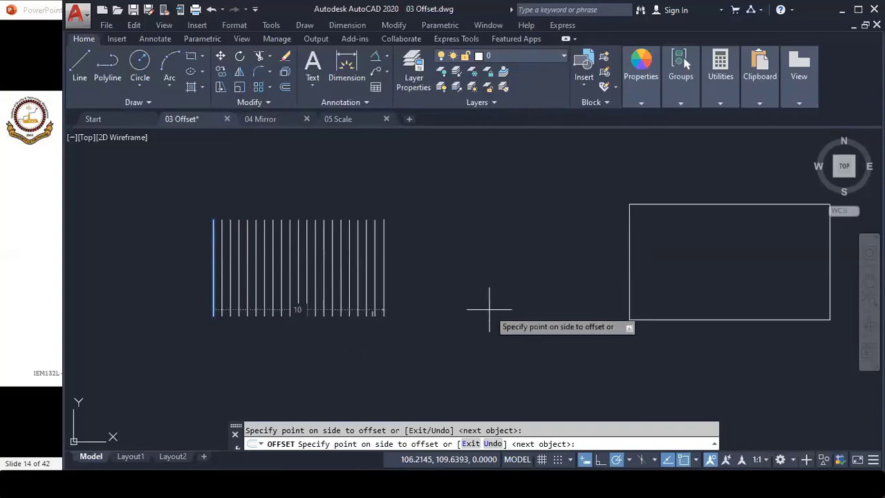
pyautogui.click(494, 307)
pyautogui.click(515, 307)
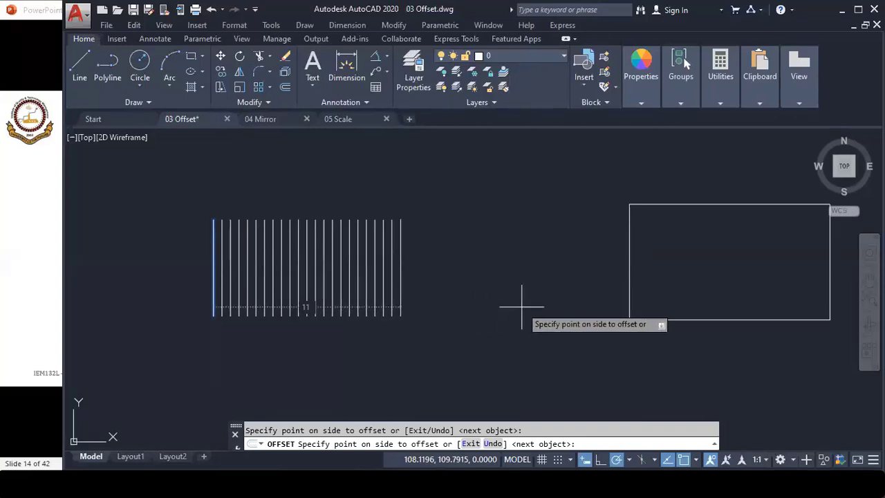
# - Add ten copies at 0.5-unit spacing on the source line's left side with the same multiple offset, ending the command
pyautogui.click(197, 302)
pyautogui.click(181, 301)
pyautogui.click(166, 299)
pyautogui.click(152, 301)
pyautogui.click(143, 302)
pyautogui.click(138, 305)
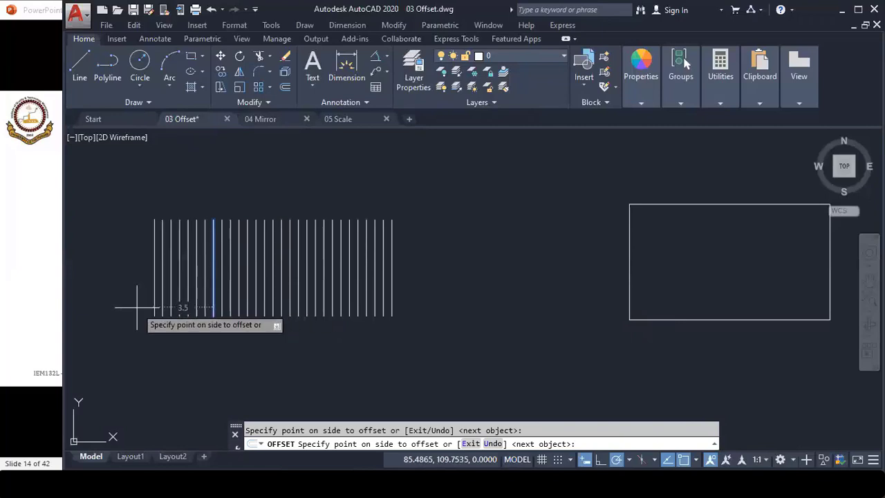
pyautogui.click(134, 307)
pyautogui.click(126, 309)
pyautogui.click(119, 308)
pyautogui.click(116, 308)
pyautogui.moveTo(116, 309); pyautogui.dragTo(131, 310, button='middle')
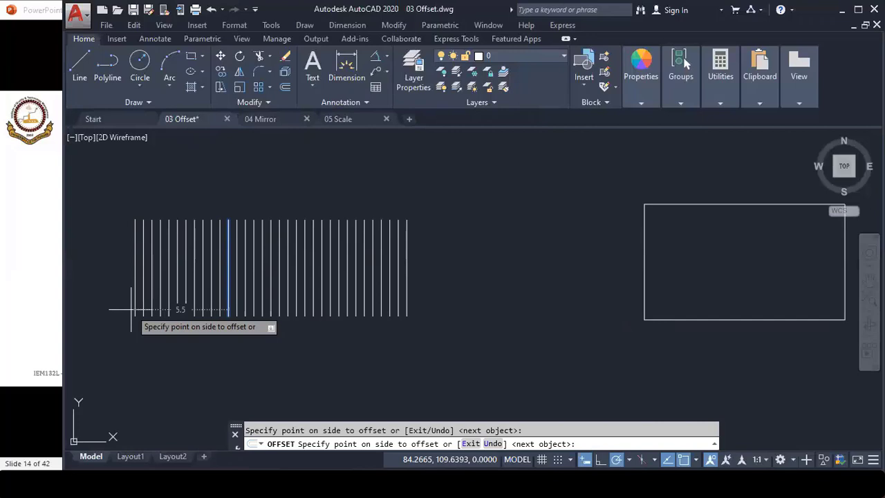
pyautogui.press('Escape')
pyautogui.write('o')
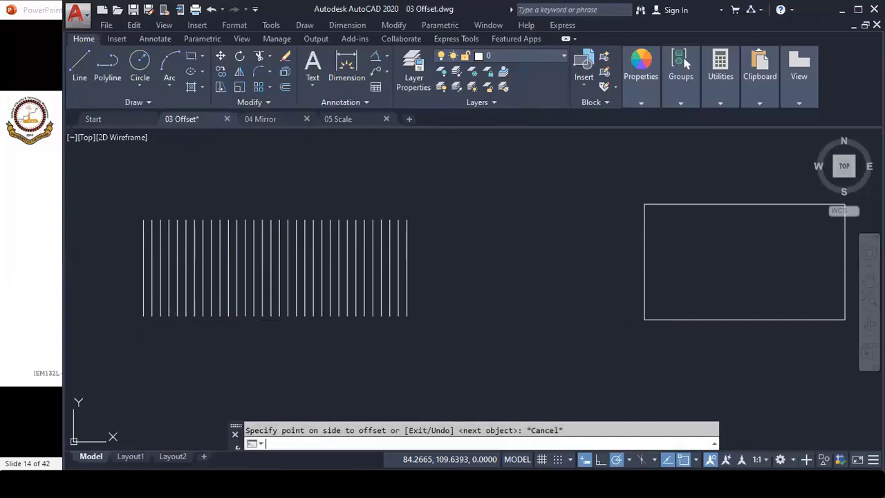
pyautogui.press('Return')
pyautogui.press('Escape')
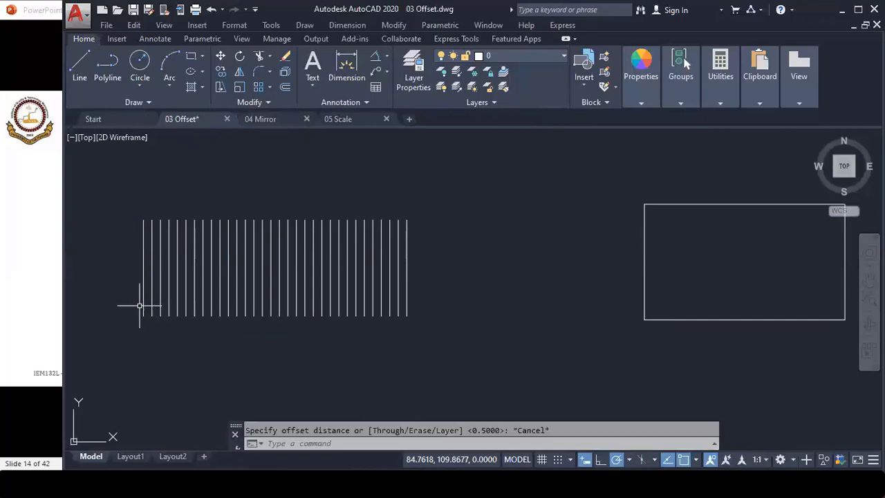
# - Switch to the PowerPoint slide show, advance one slide to read the OFFSETGAPTYPE values, and return to AutoCAD
pyautogui.click(41, 276)
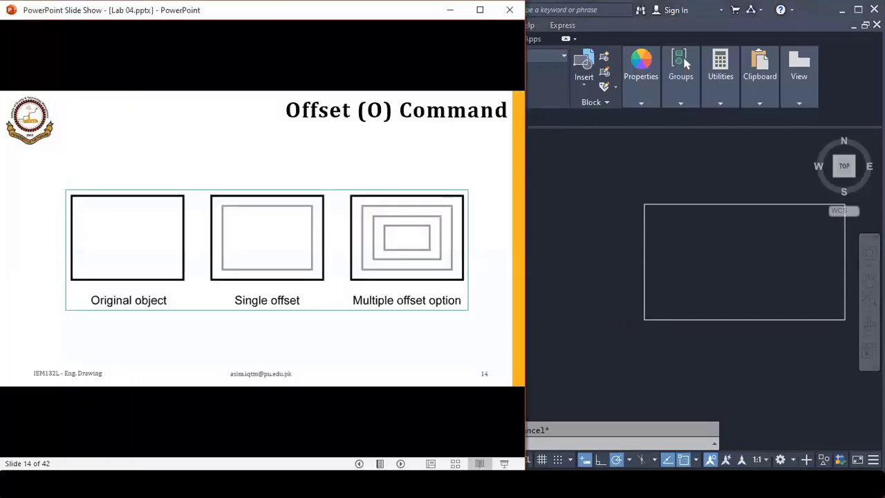
pyautogui.press('Right')
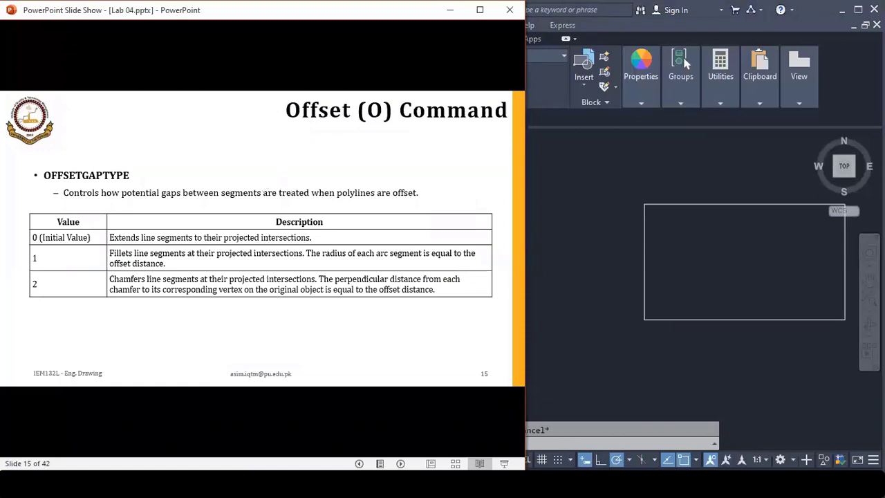
pyautogui.hotkey('alt', 'Tab')
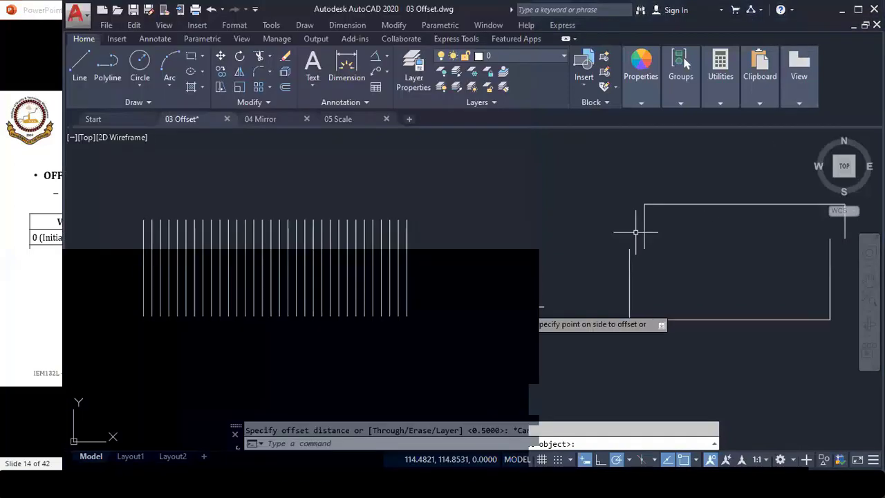
# - Set the OFFSETGAPTYPE system variable to 1
pyautogui.press('Escape')
pyautogui.write('OFFsET')
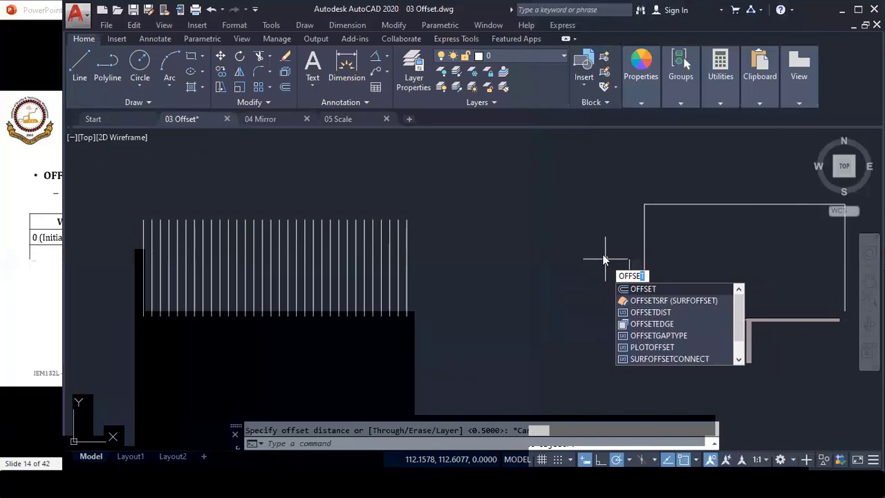
pyautogui.write('S')
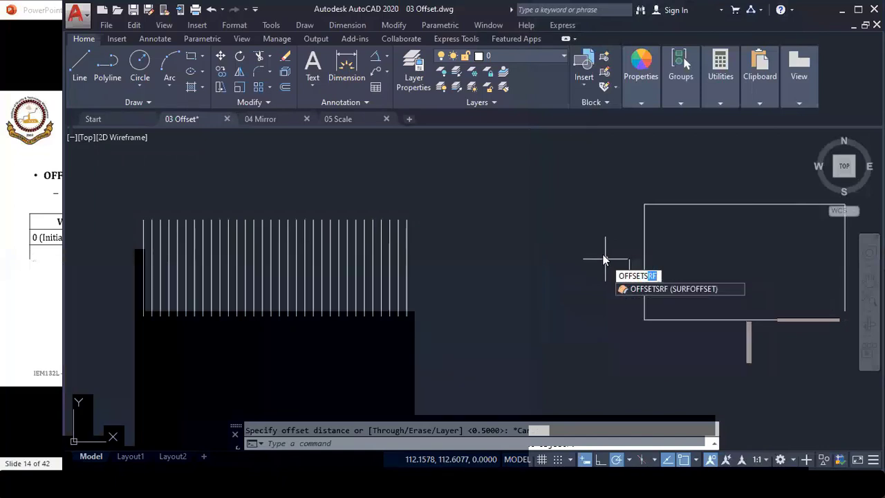
pyautogui.press('BackSpace')
pyautogui.press('BackSpace')
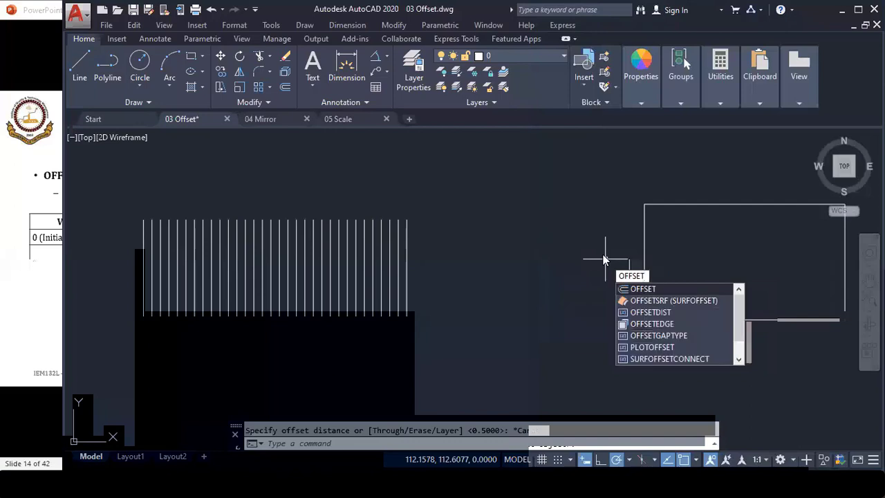
pyautogui.write('ga')
pyautogui.press('Return')
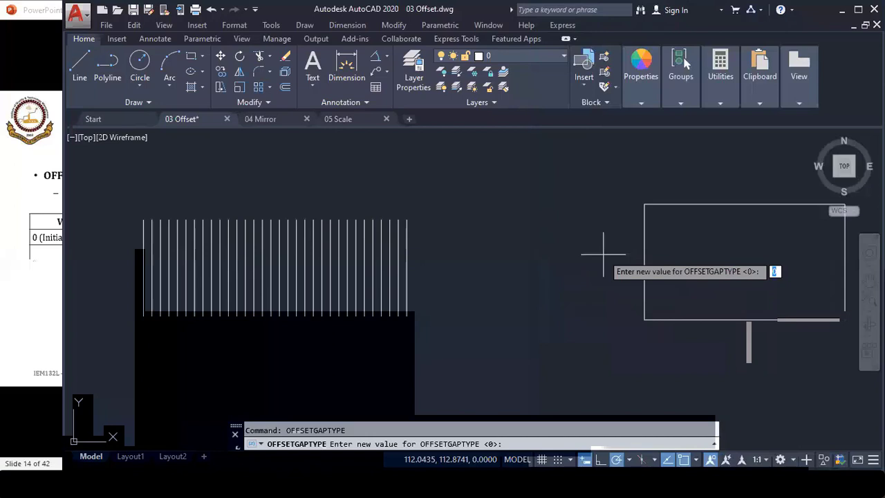
pyautogui.write('1')
pyautogui.press('Return')
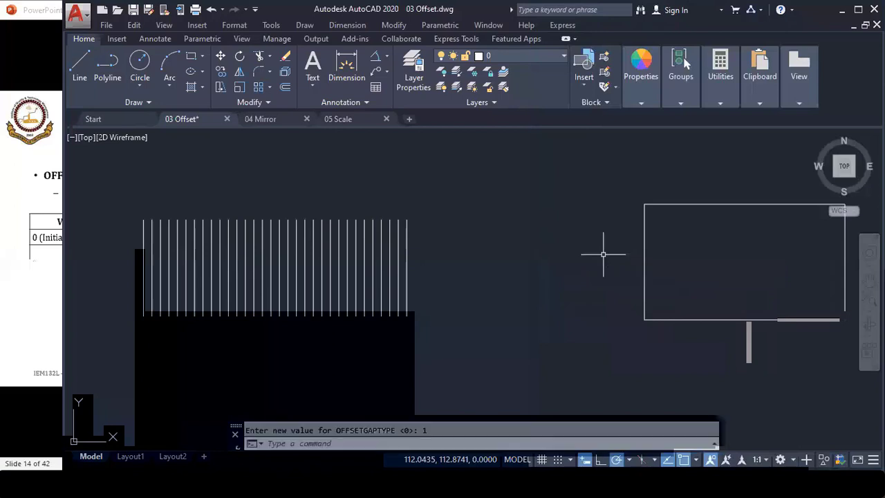
# - Offset the rectangle 1.2 units outward
pyautogui.moveTo(603, 254); pyautogui.dragTo(383, 265, button='middle')
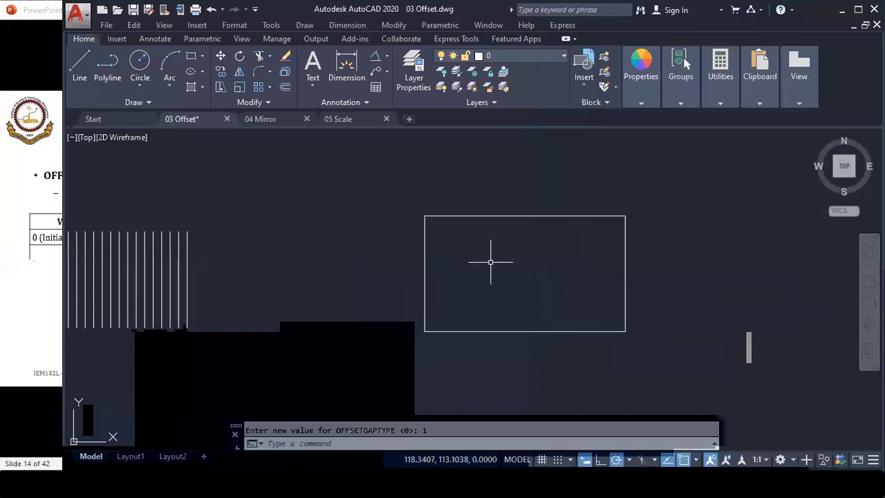
pyautogui.write('o')
pyautogui.press('Return')
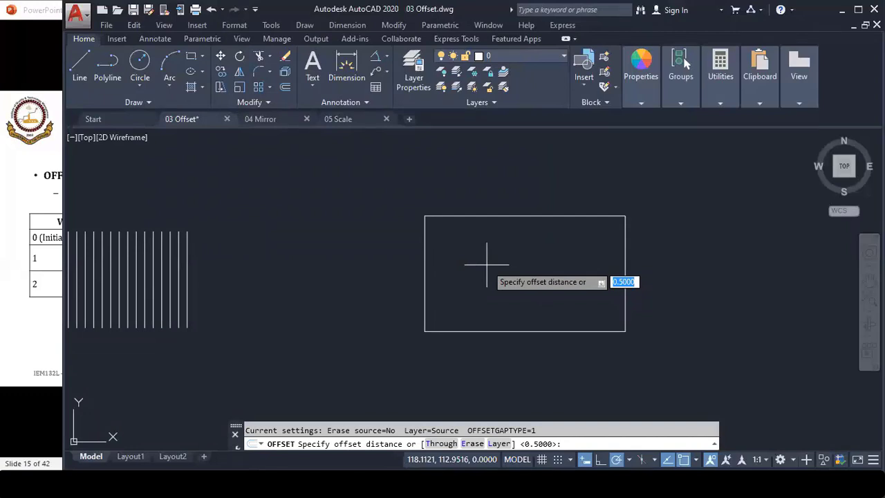
pyautogui.write('1.2')
pyautogui.press('Return')
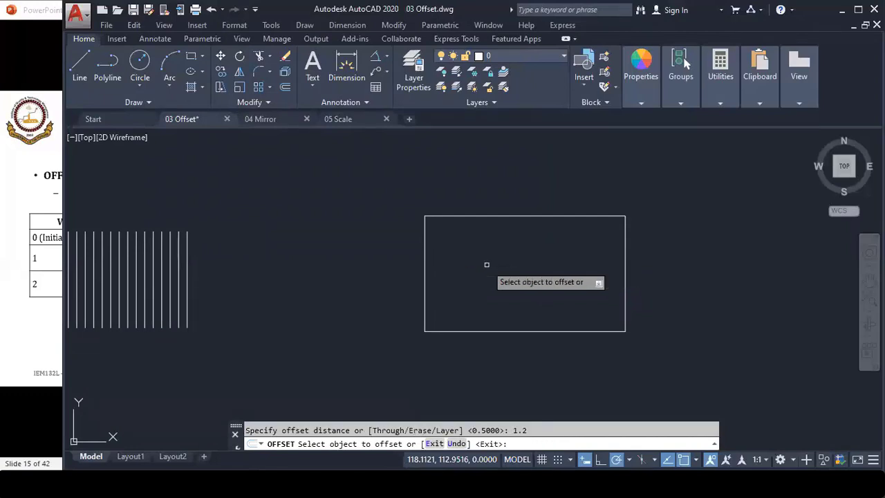
pyautogui.click(496, 216)
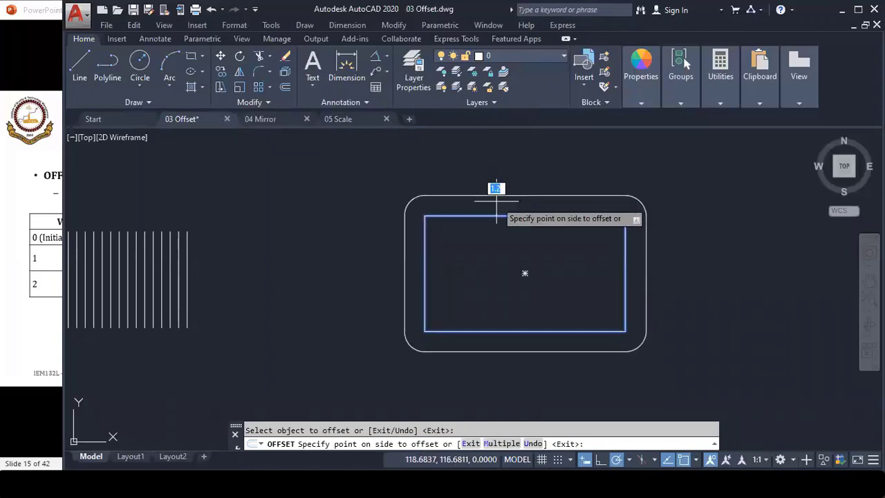
pyautogui.click(518, 186)
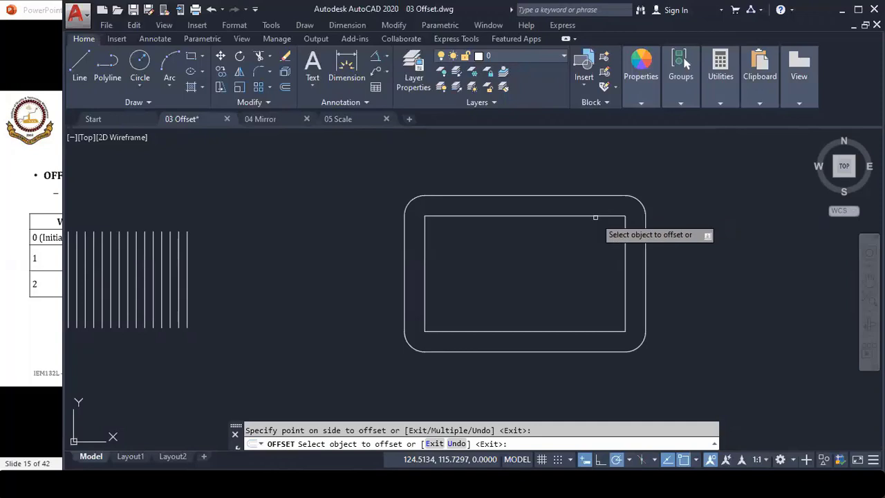
# - Offset the original rectangle 1.2 units inward as well, ending the Offset command
pyautogui.click(595, 218)
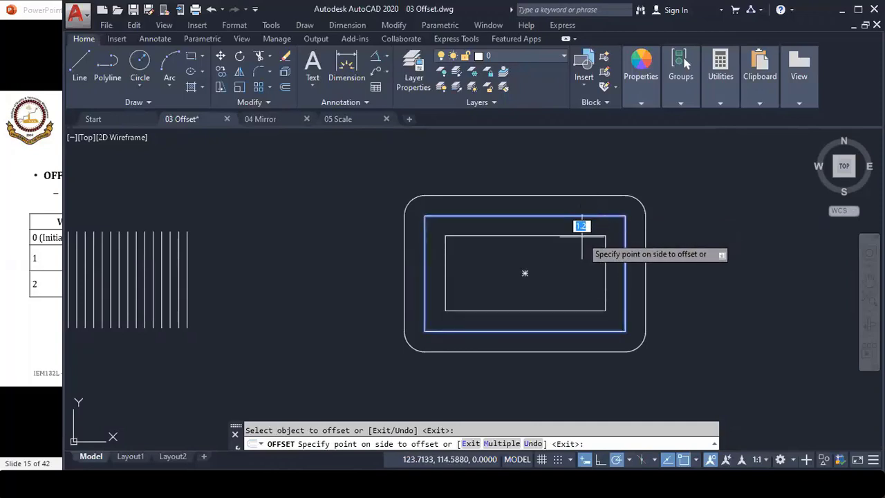
pyautogui.click(580, 236)
pyautogui.scroll(2, 582, 242)
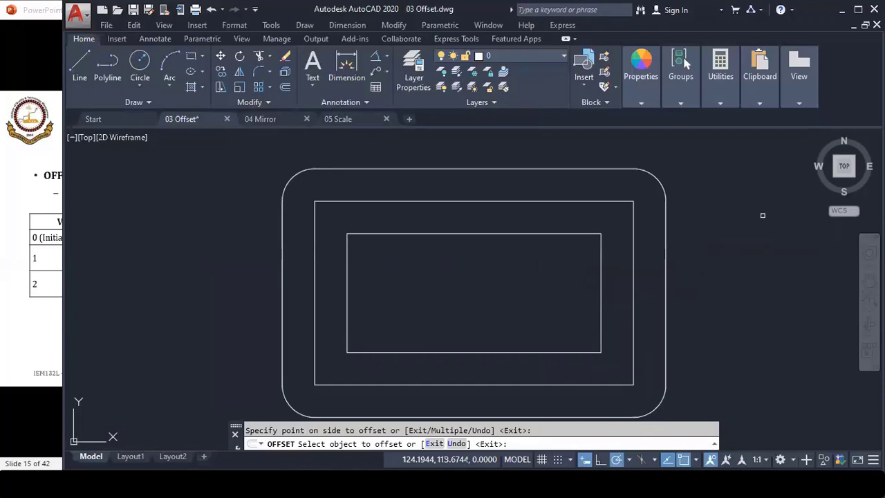
pyautogui.scroll(-2, 543, 208)
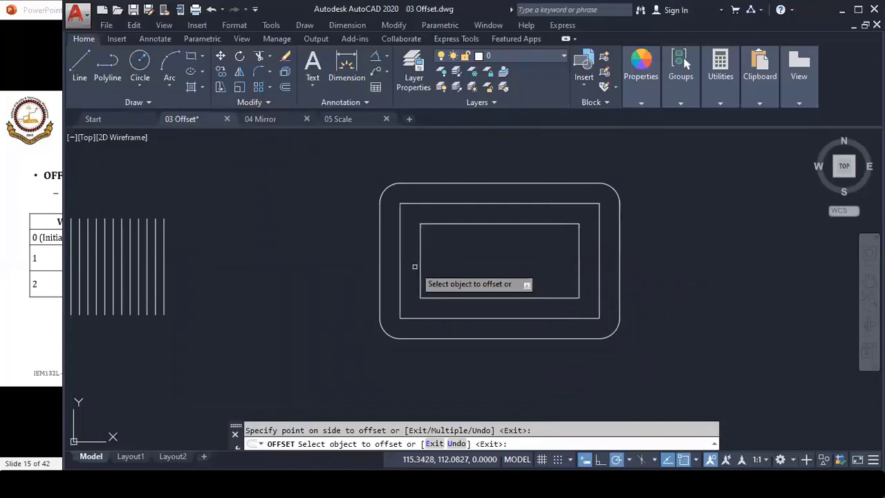
pyautogui.press('Escape')
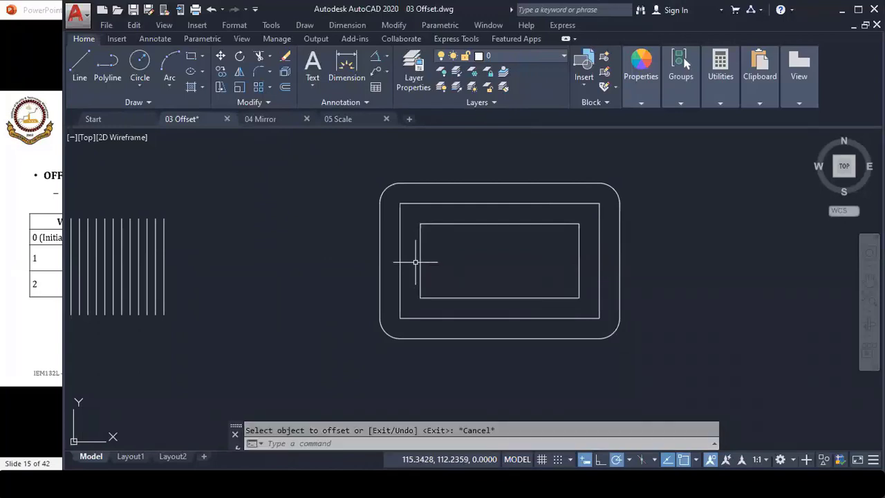
# - Erase the inner rectangle and the outer rounded rectangle, keeping only the original one
pyautogui.click(419, 259)
pyautogui.click(379, 242)
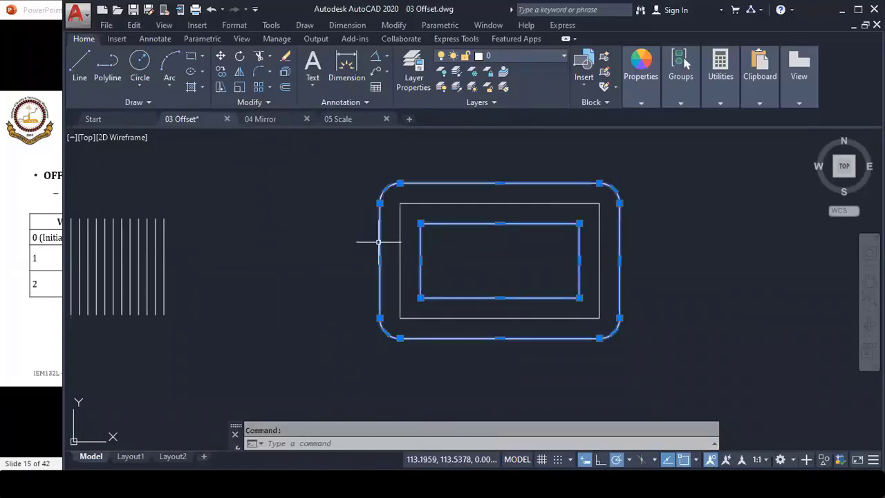
pyautogui.press('Delete')
# - Set the OFFSETGAPTYPE system variable to 2
pyautogui.write('Of')
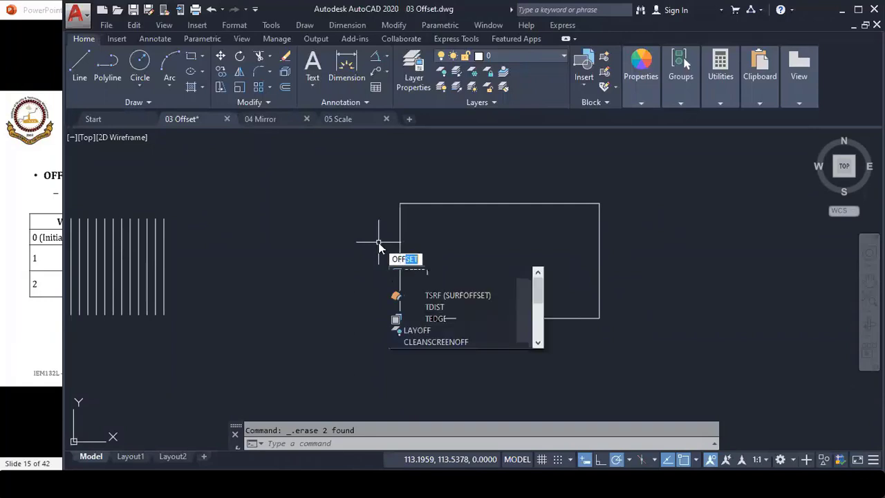
pyautogui.write('fset')
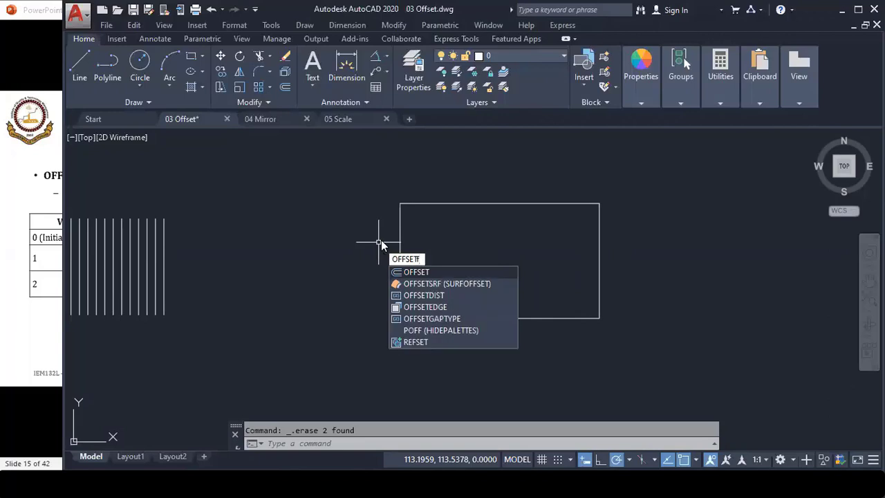
pyautogui.write('GA')
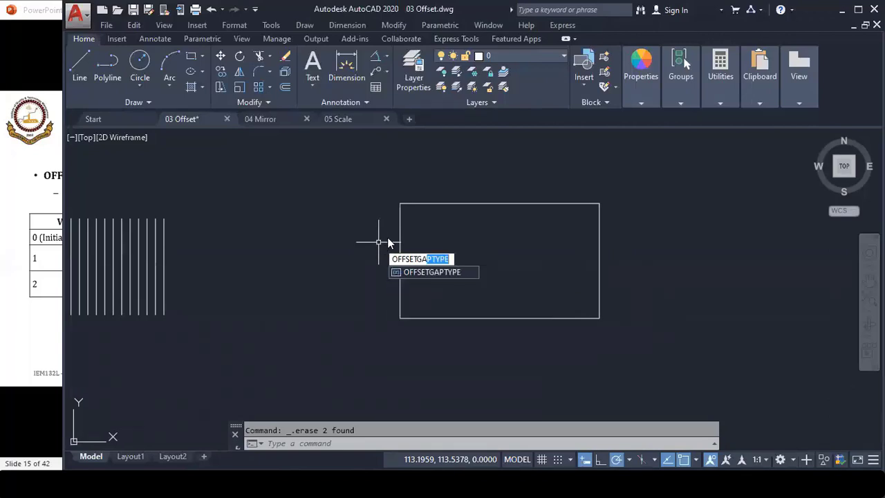
pyautogui.click(410, 277)
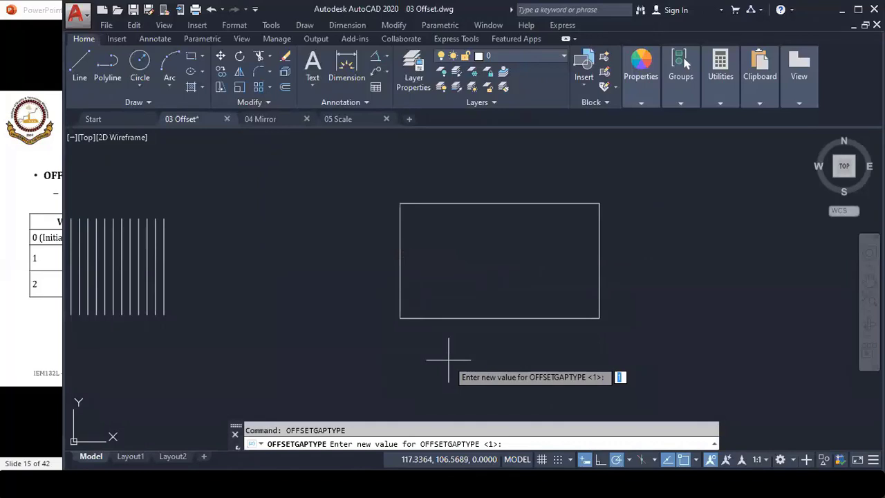
pyautogui.write('2')
pyautogui.press('Return')
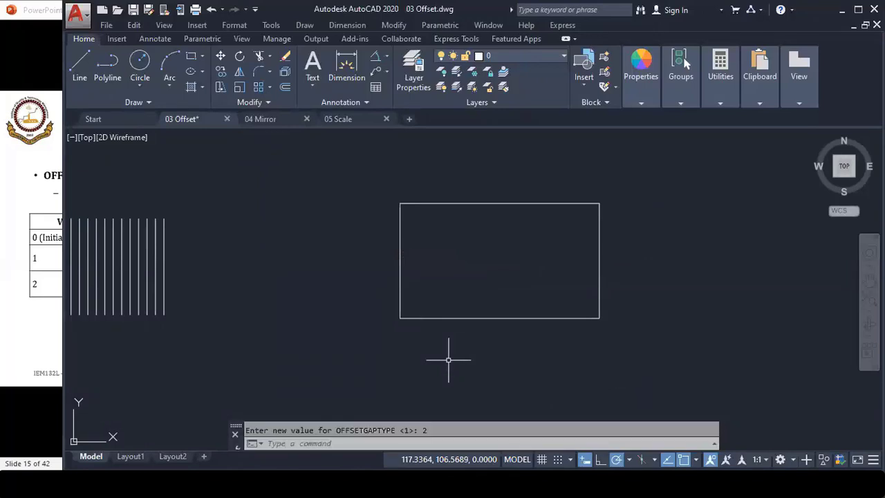
# - Offset the rectangle 1.5 units outward
pyautogui.write('O')
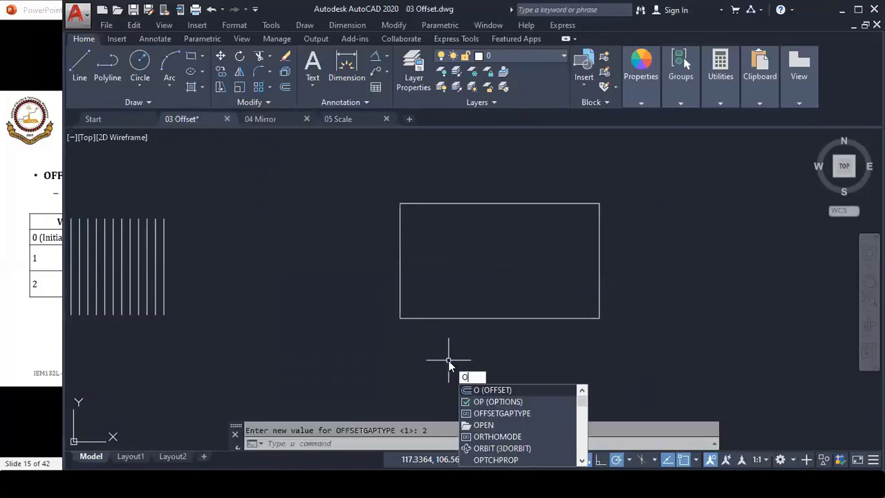
pyautogui.press('Return')
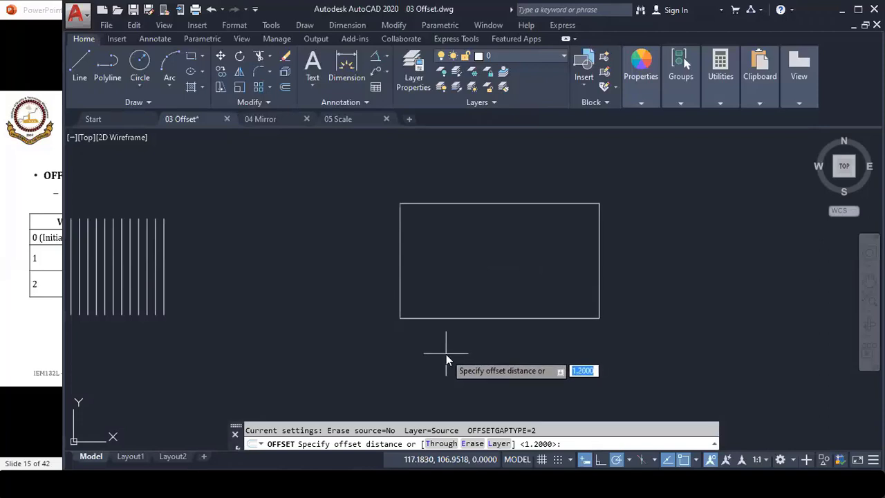
pyautogui.write('1.5')
pyautogui.press('Return')
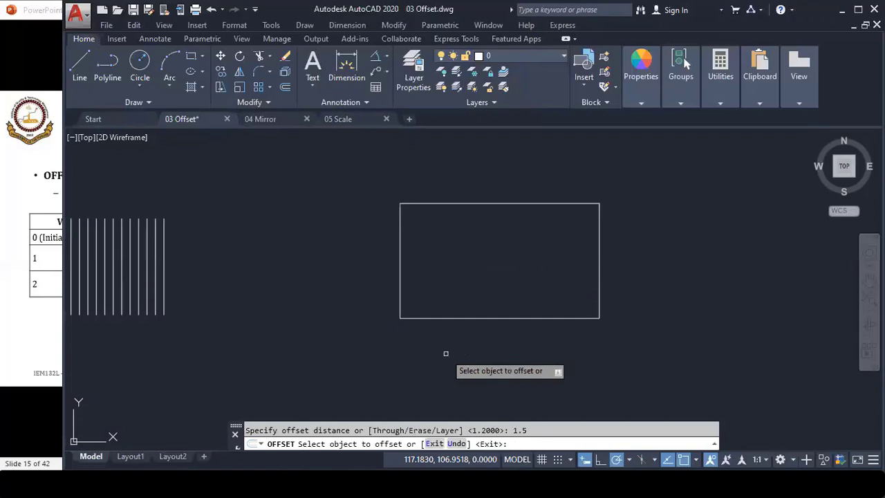
pyautogui.click(460, 318)
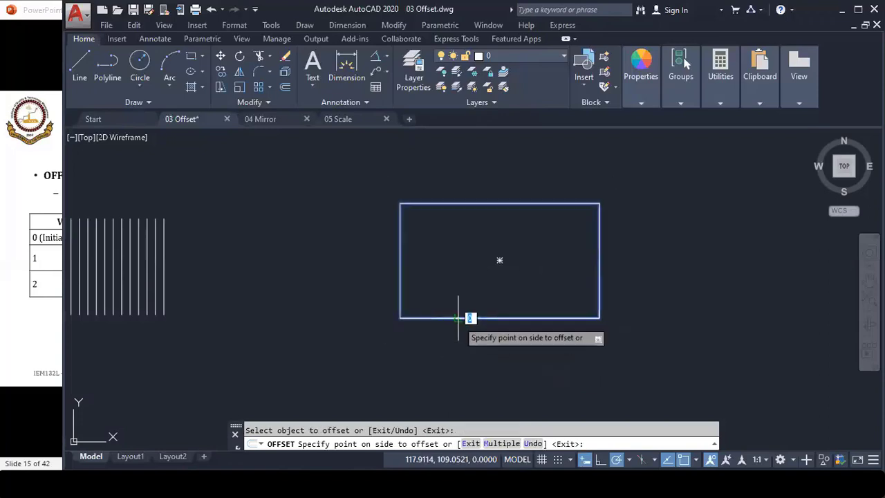
pyautogui.click(446, 334)
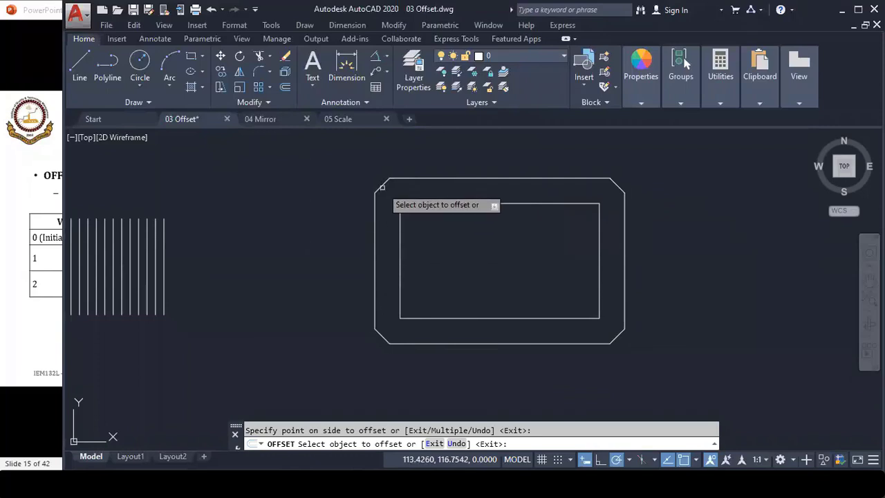
# - Offset the original rectangle 1.5 units inward as well, ending the Offset command
pyautogui.click(592, 206)
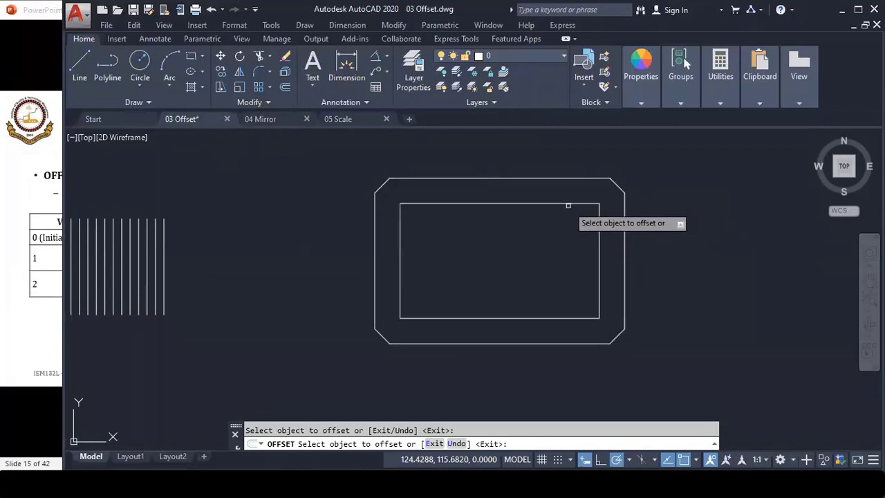
pyautogui.click(562, 203)
pyautogui.click(554, 218)
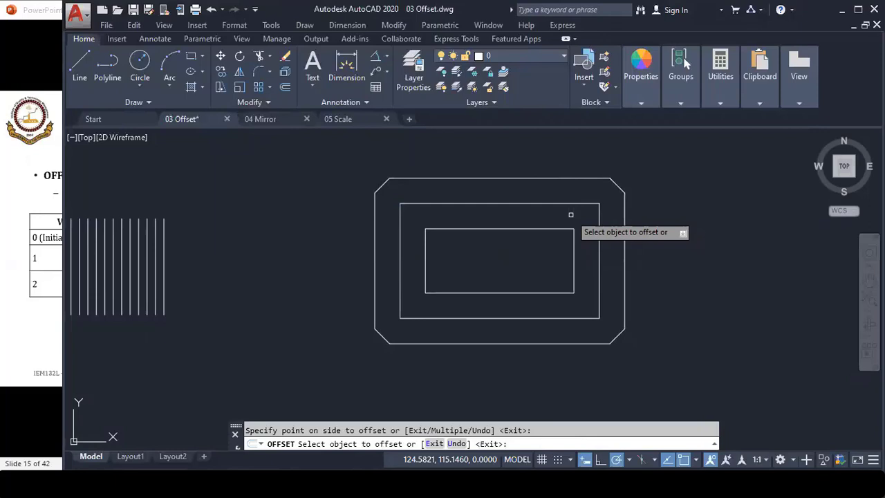
pyautogui.press('Escape')
# - Set the OFFSETGAPTYPE system variable back to 0
pyautogui.write('off')
pyautogui.write('setga')
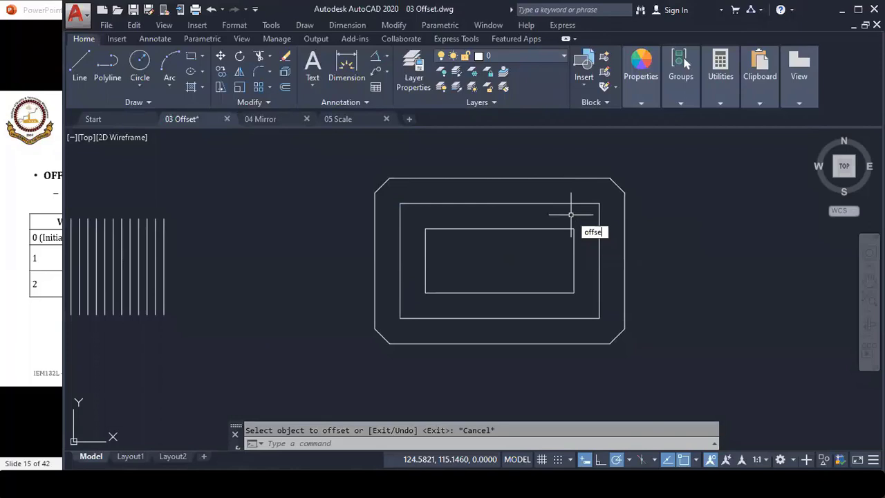
pyautogui.press('Return')
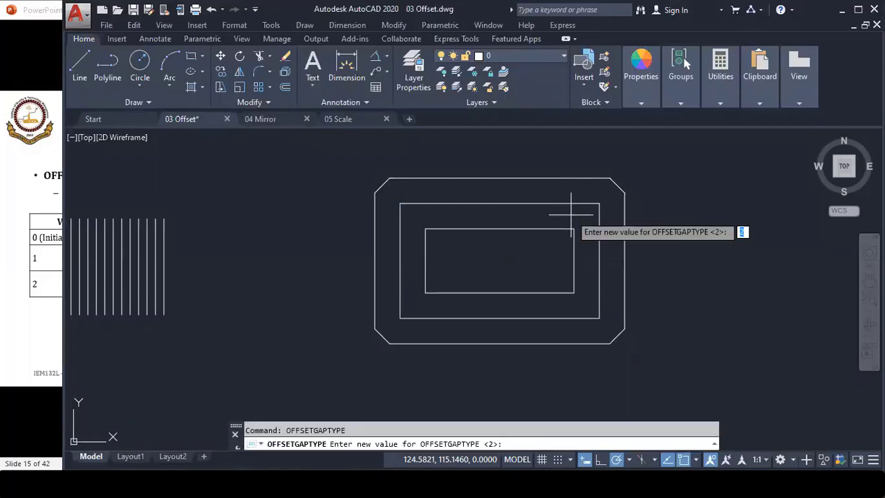
pyautogui.write('0')
pyautogui.press('Return')
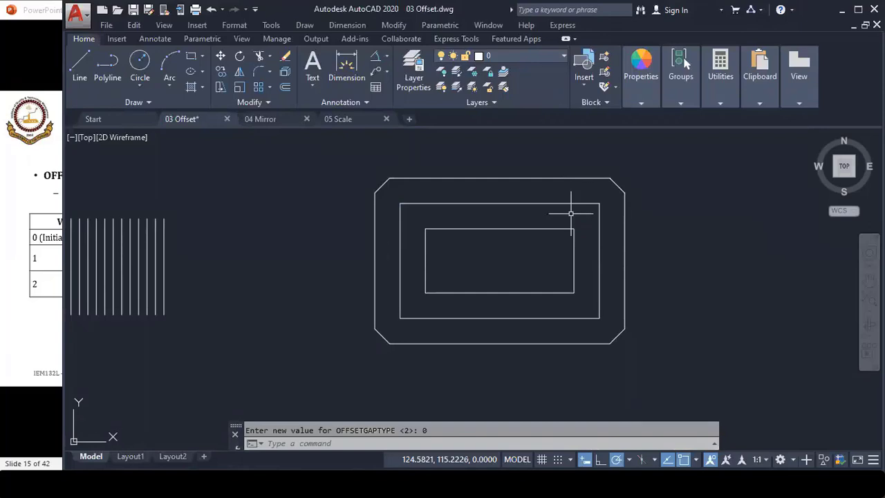
# - Review the two Mirror (MI) Command slides in PowerPoint and return to the 04 Mirror drawing in AutoCAD
pyautogui.hotkey('alt', 'Tab')
pyautogui.press('Right')
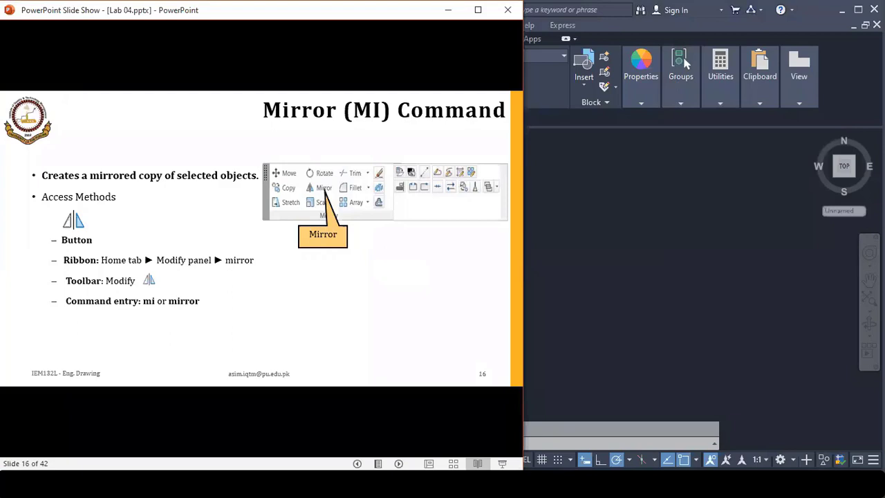
pyautogui.press('Right')
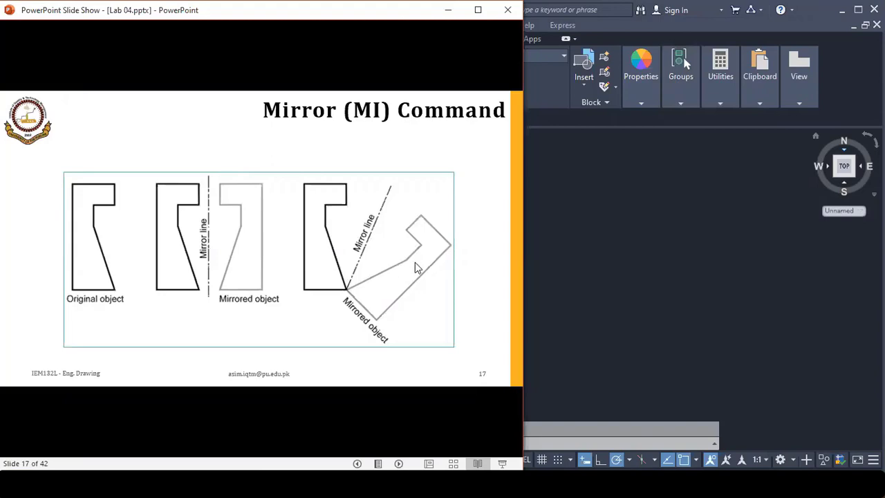
pyautogui.click(563, 247)
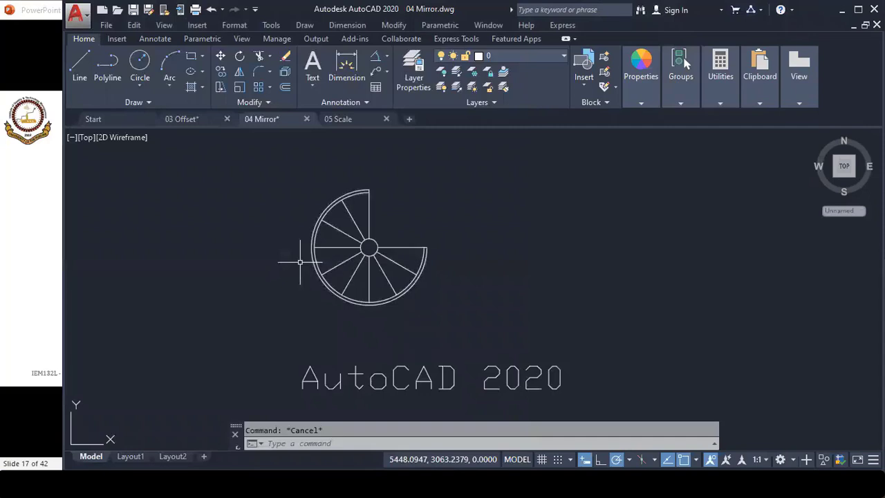
# - Mirror the three-quarter spoked wheel across a vertical line to its right, keeping the source object
pyautogui.write('mi')
pyautogui.press('Return')
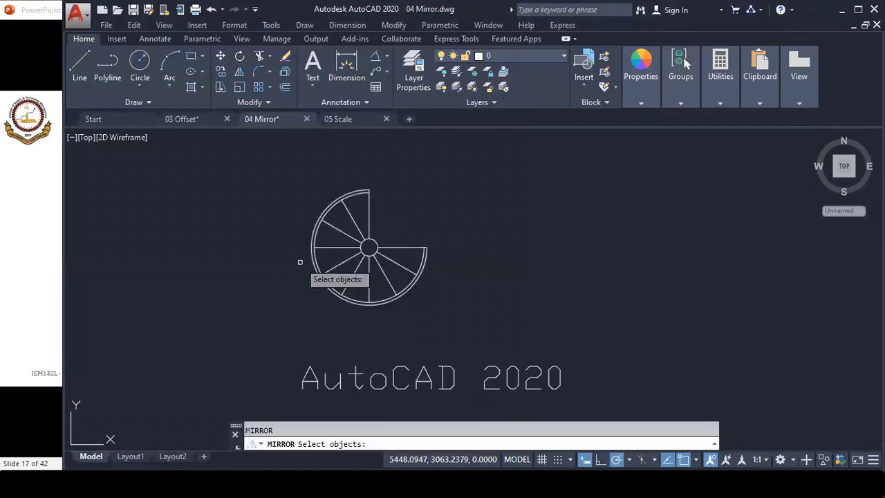
pyautogui.moveTo(425, 284)
pyautogui.mouseDown()
pyautogui.moveTo(445, 293)
pyautogui.moveTo(296, 300)
pyautogui.moveTo(357, 196)
pyautogui.mouseUp()
pyautogui.press('Return')
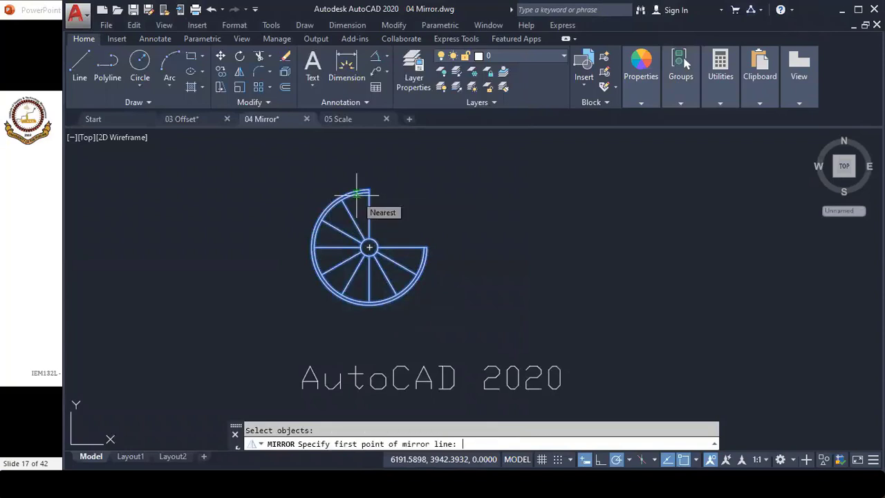
pyautogui.click(491, 311)
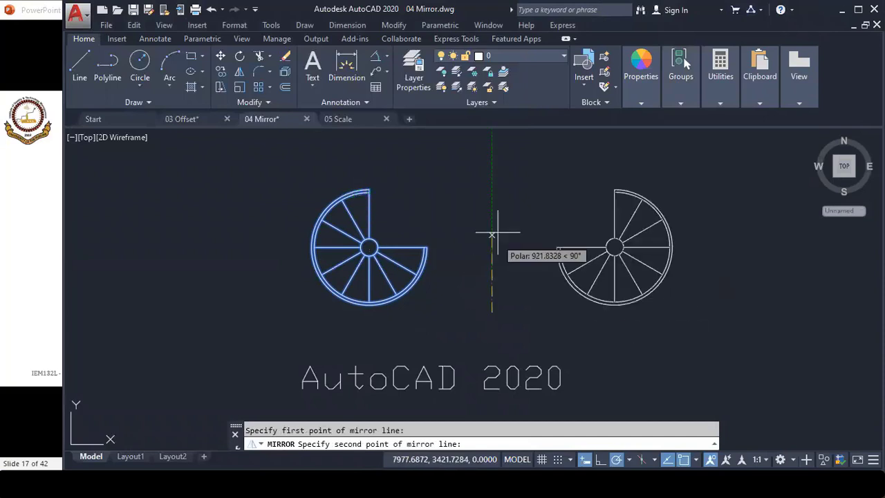
pyautogui.click(491, 160)
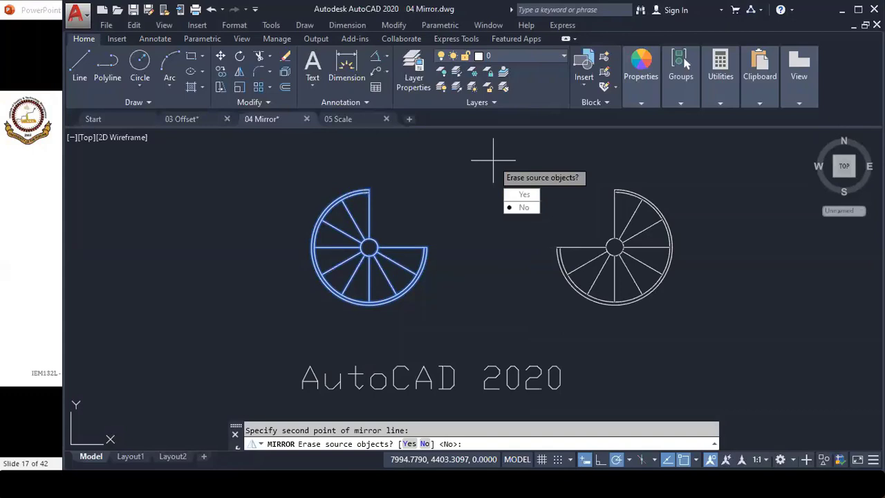
pyautogui.press('Return')
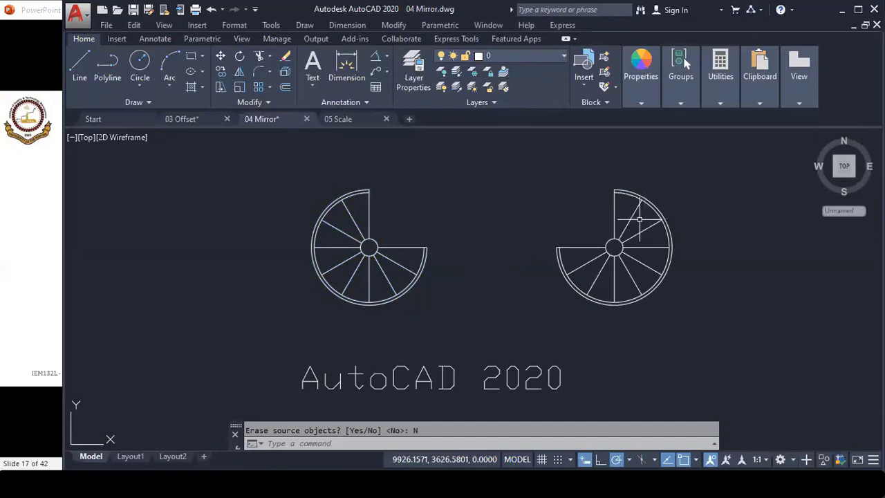
# - Mirror both wheels across a horizontal line above them, keeping the source objects
pyautogui.scroll(-2, 639, 220)
pyautogui.moveTo(562, 194); pyautogui.dragTo(484, 255, button='middle')
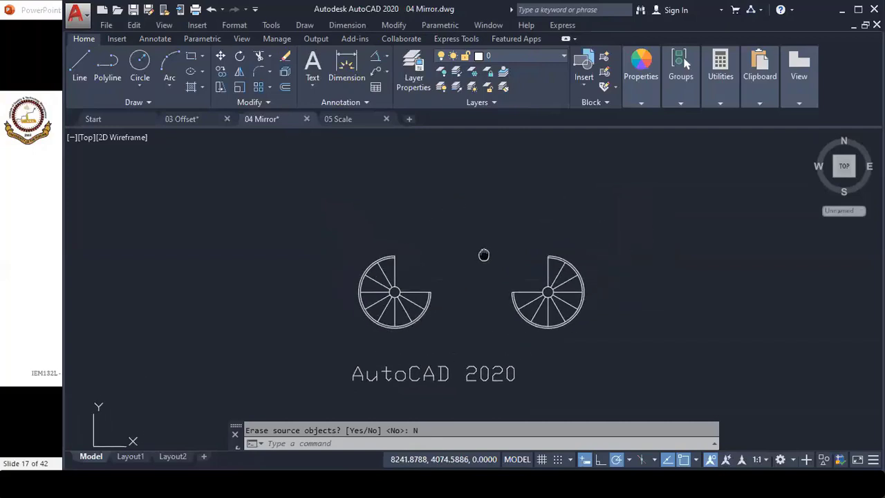
pyautogui.write('mi')
pyautogui.press('Return')
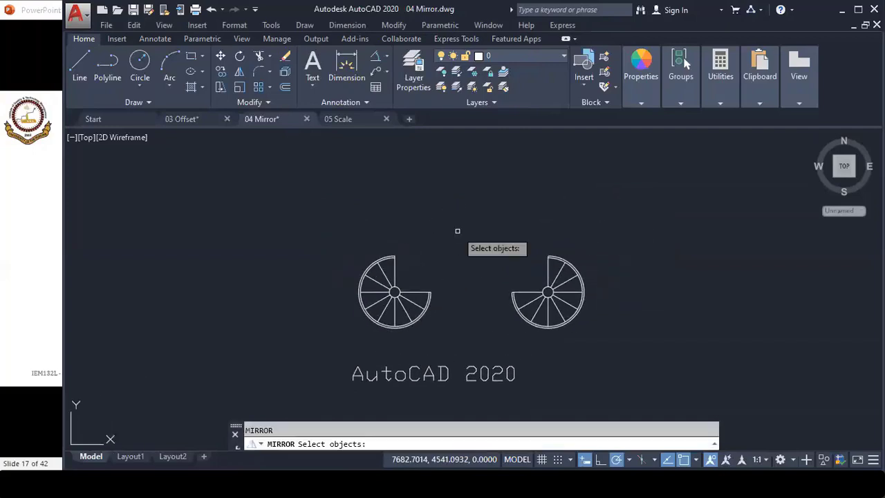
pyautogui.moveTo(597, 307)
pyautogui.mouseDown()
pyautogui.moveTo(517, 292)
pyautogui.moveTo(365, 296)
pyautogui.moveTo(369, 256)
pyautogui.mouseUp()
pyautogui.press('Return')
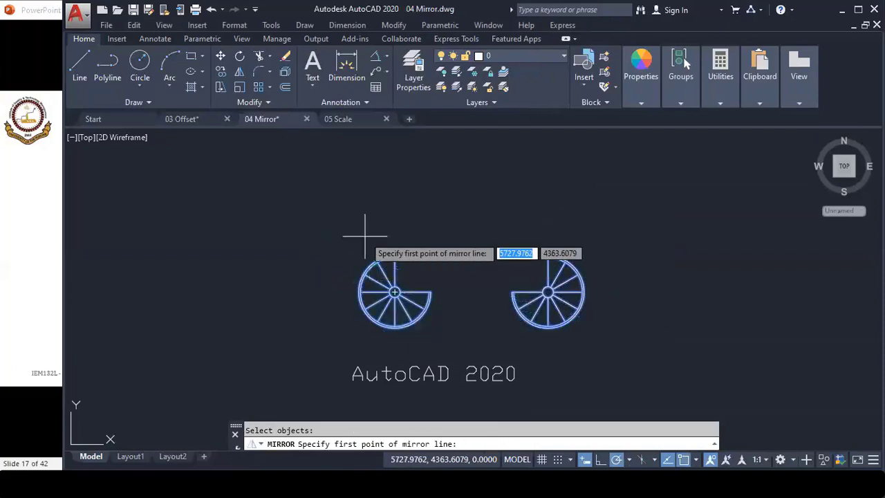
pyautogui.click(361, 222)
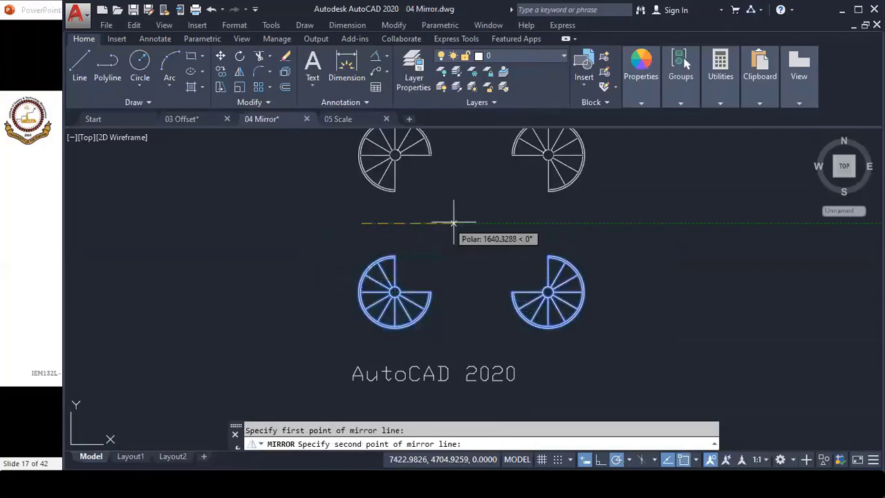
pyautogui.click(560, 222)
pyautogui.click(590, 267)
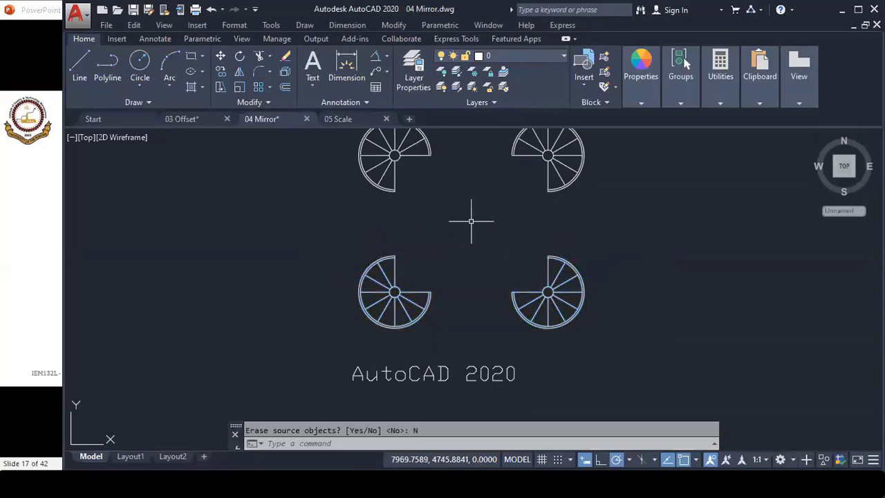
# - Mirror all four wheels across a slanted line about 3887 units long at about 80° to their right, erasing the source objects
pyautogui.moveTo(470, 223); pyautogui.dragTo(472, 233, button='middle')
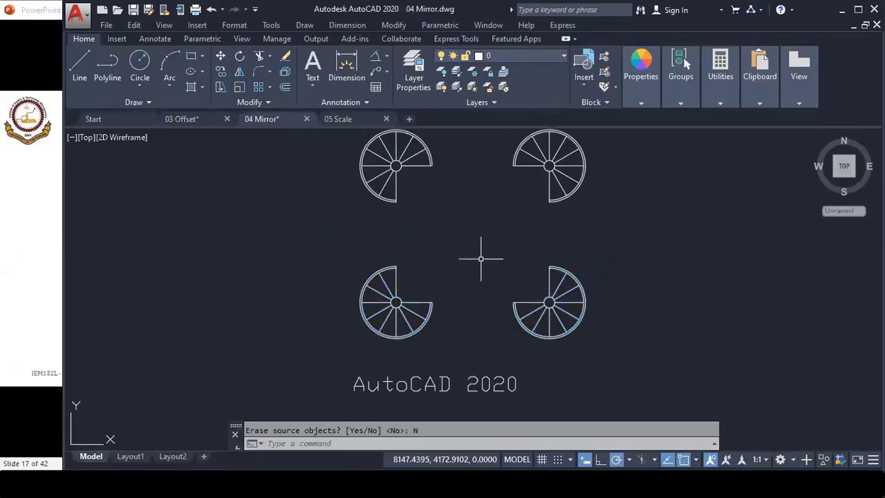
pyautogui.scroll(-3, 484, 257)
pyautogui.moveTo(511, 256); pyautogui.dragTo(306, 263, button='middle')
pyautogui.scroll(2, 361, 254)
pyautogui.write('mi')
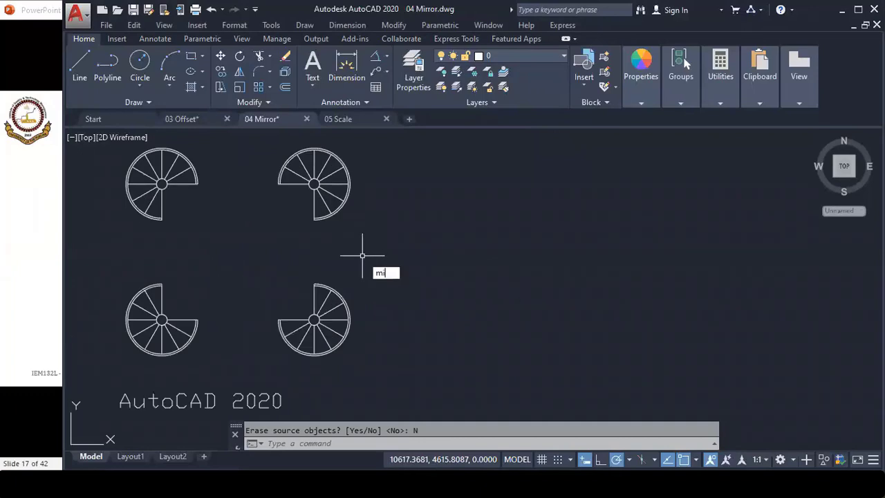
pyautogui.press('Return')
pyautogui.moveTo(398, 340)
pyautogui.mouseDown()
pyautogui.moveTo(153, 311)
pyautogui.moveTo(227, 144)
pyautogui.moveTo(375, 175)
pyautogui.mouseUp()
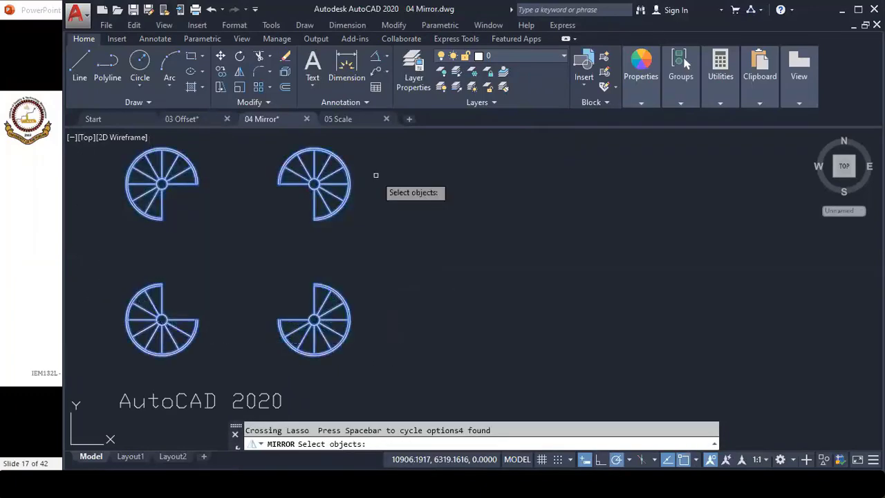
pyautogui.press('Return')
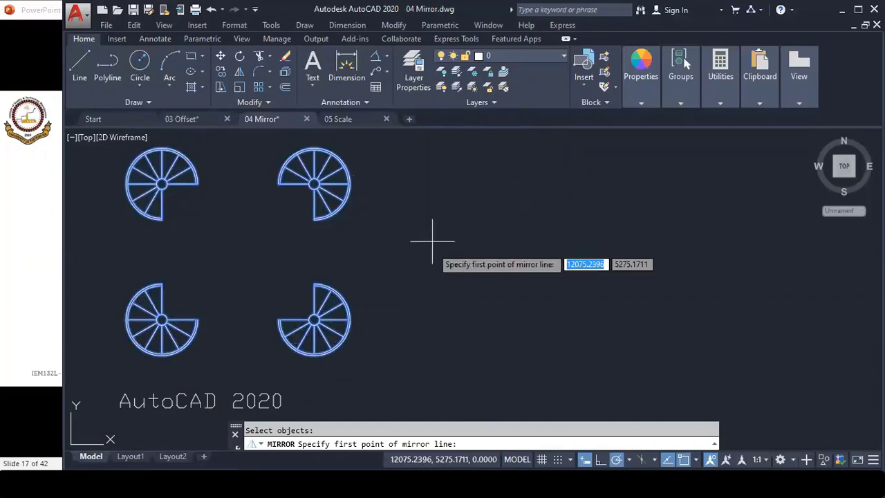
pyautogui.click(397, 345)
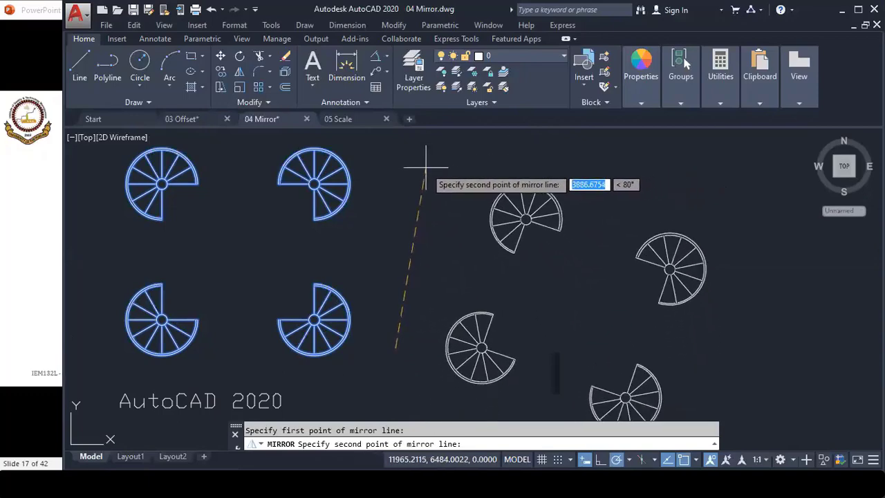
pyautogui.click(425, 167)
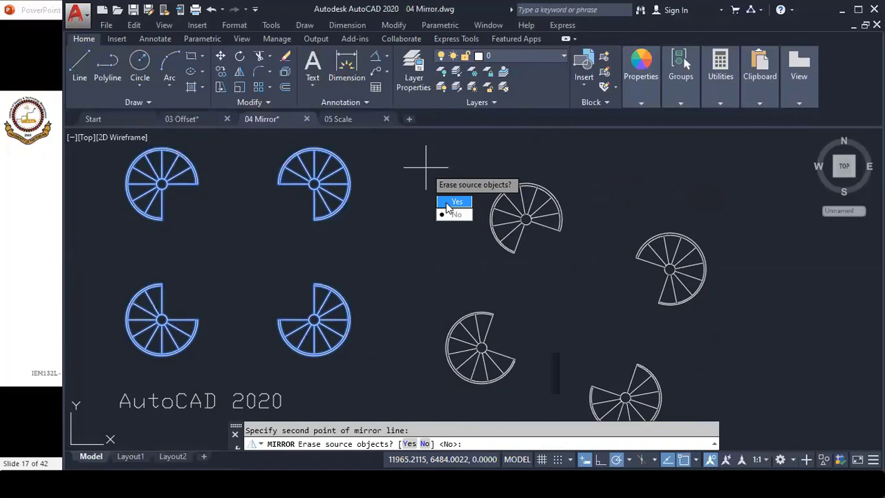
pyautogui.click(453, 201)
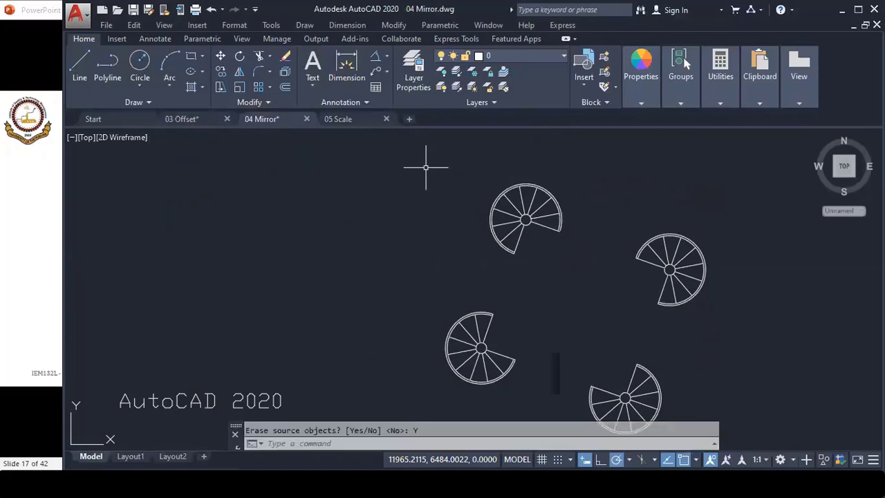
# - Undo the wheel mirrors across the slanted line and across the horizontal line
pyautogui.scroll(-4, 546, 270)
pyautogui.scroll(2, 532, 306)
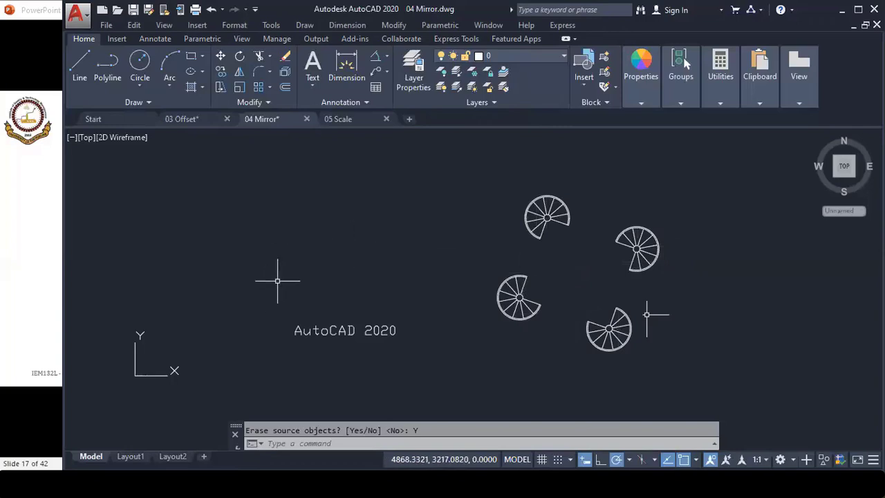
pyautogui.hotkey('ctrl', 'z')
pyautogui.scroll(3, 646, 314)
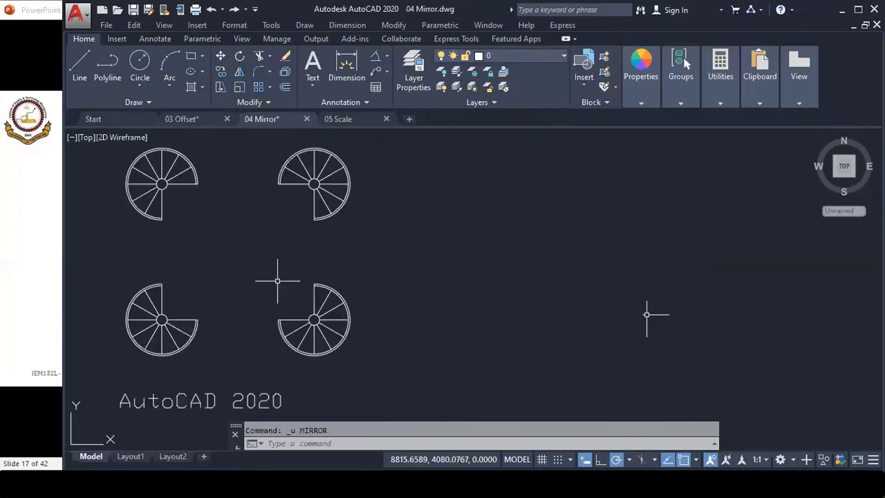
pyautogui.scroll(2, 646, 315)
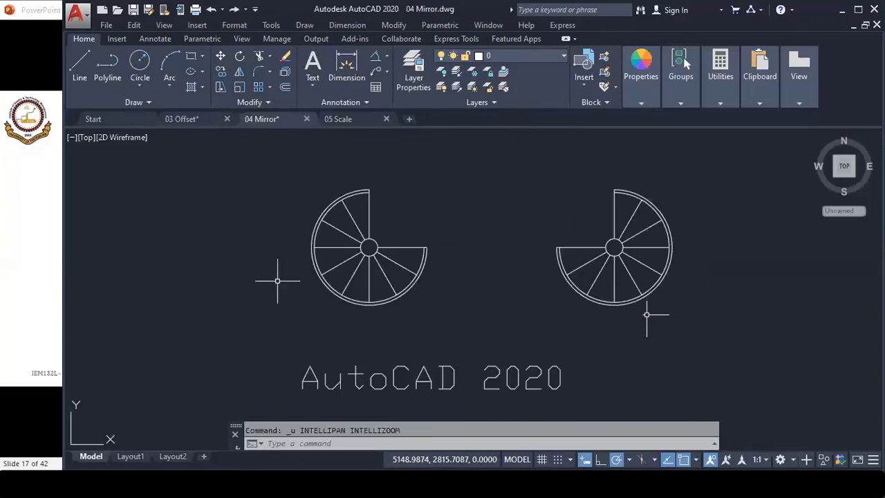
pyautogui.scroll(-2, 316, 246)
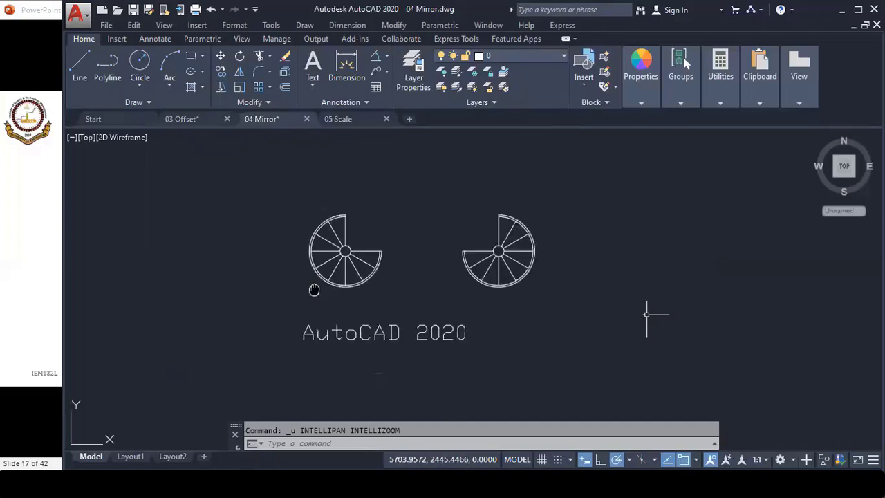
# - Mirror the "AutoCAD 2020" text below the wheels across a vertical line to its right, keeping the source object
pyautogui.moveTo(311, 288); pyautogui.dragTo(336, 253, button='middle')
pyautogui.scroll(2, 354, 279)
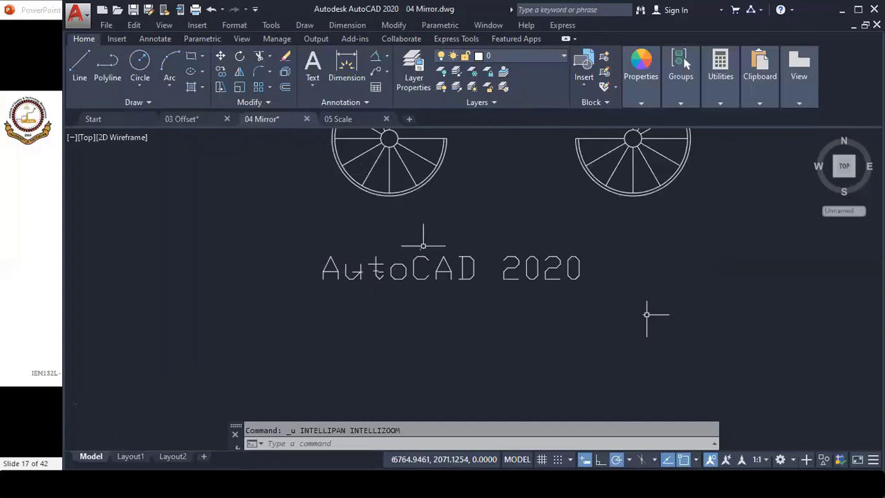
pyautogui.moveTo(414, 306); pyautogui.dragTo(324, 318, button='middle')
pyautogui.scroll(2, 336, 306)
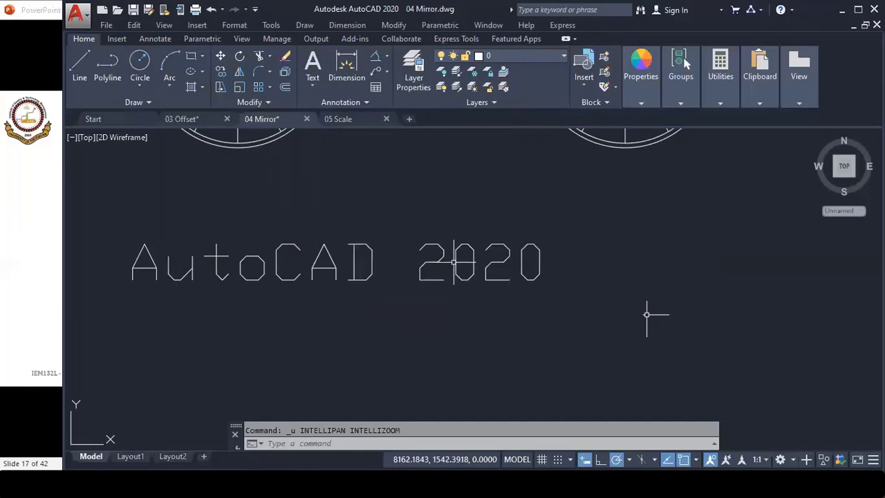
pyautogui.scroll(-2, 451, 266)
pyautogui.moveTo(457, 277); pyautogui.dragTo(401, 277, button='middle')
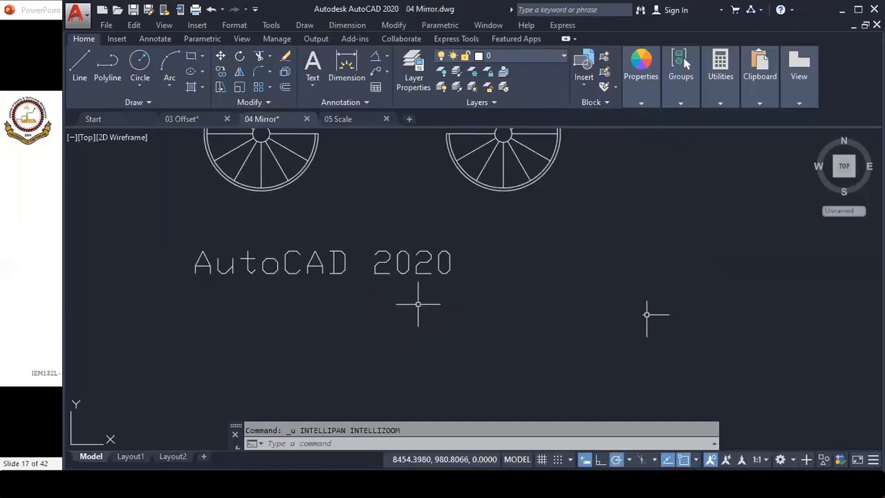
pyautogui.write('mi')
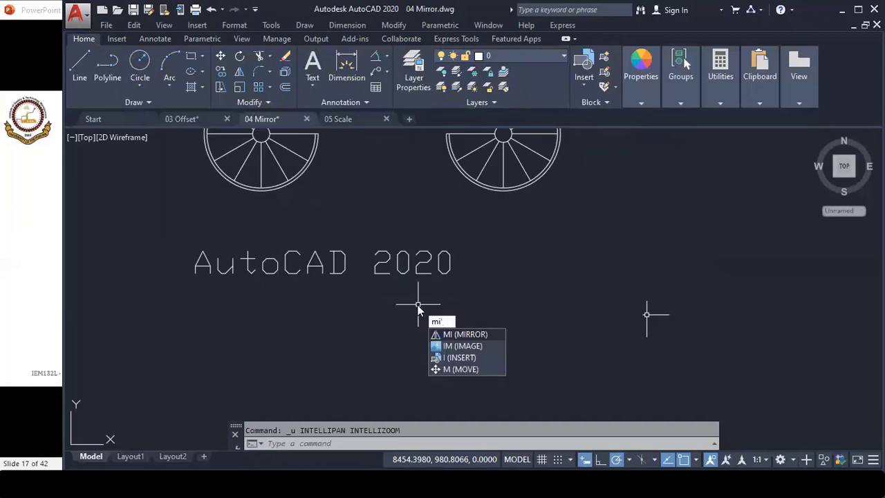
pyautogui.press('Return')
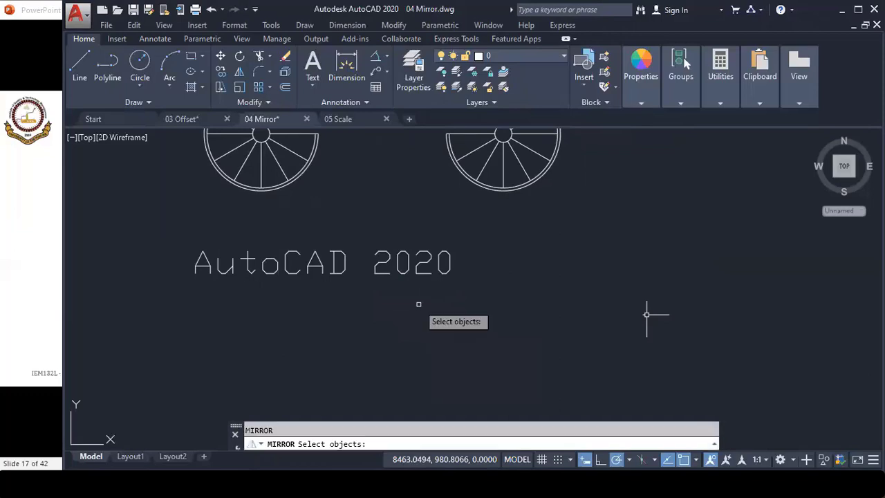
pyautogui.click(454, 278)
pyautogui.click(232, 285)
pyautogui.click(234, 270)
pyautogui.press('Return')
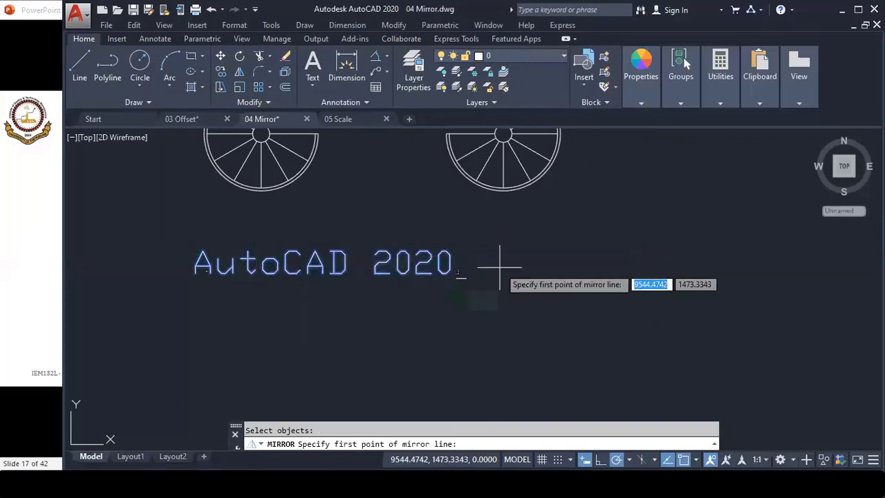
pyautogui.click(514, 253)
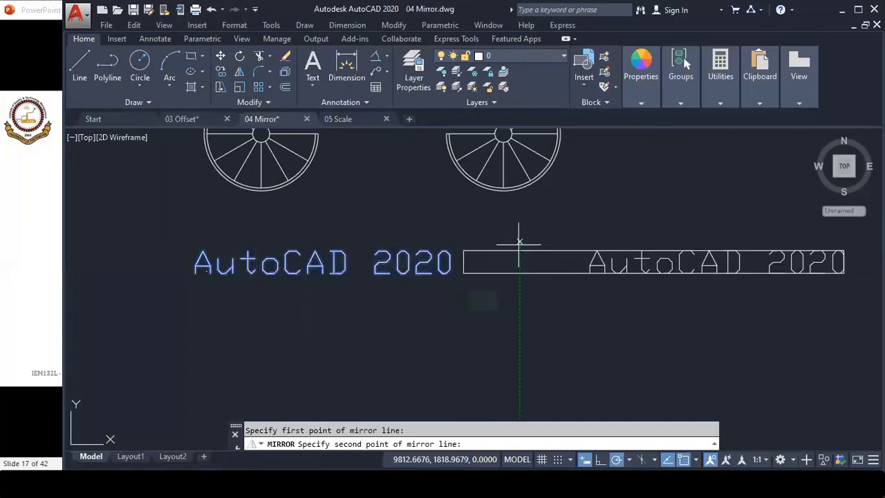
pyautogui.click(517, 276)
pyautogui.click(546, 324)
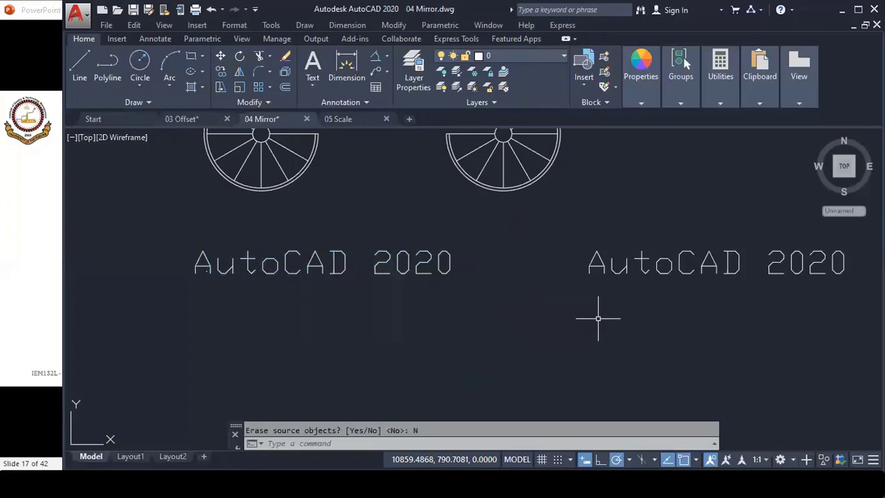
# - Review the MIRRTEXT slide of the Mirror (MI) Command in PowerPoint and return to the 04 Mirror drawing in AutoCAD
pyautogui.click(43, 16)
pyautogui.press('Right')
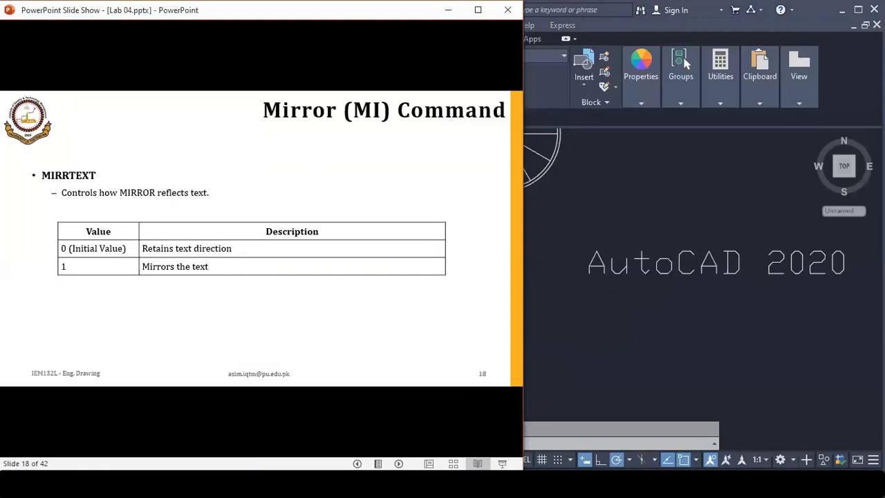
pyautogui.click(553, 440)
pyautogui.write('mirro')
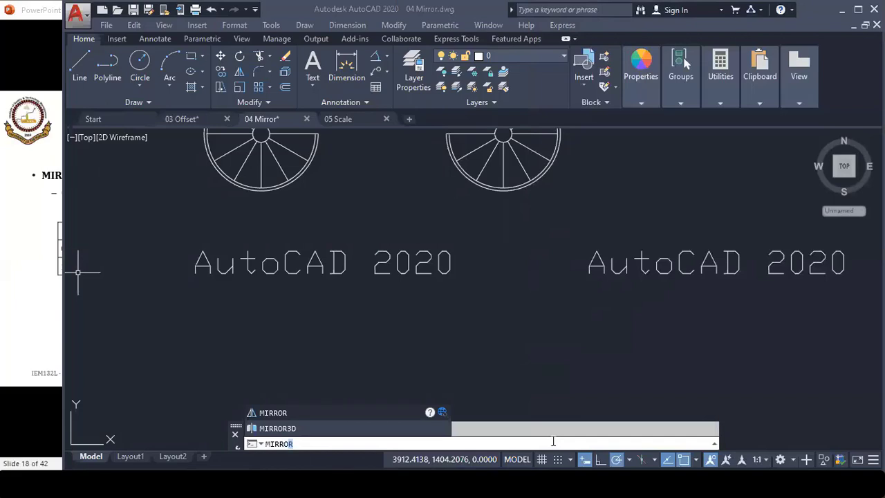
pyautogui.write('t')
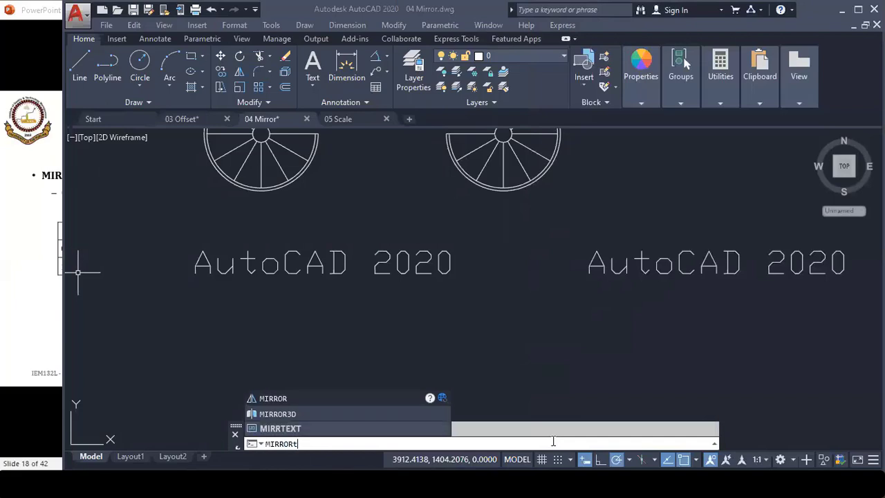
pyautogui.press('BackSpace')
pyautogui.press('Return')
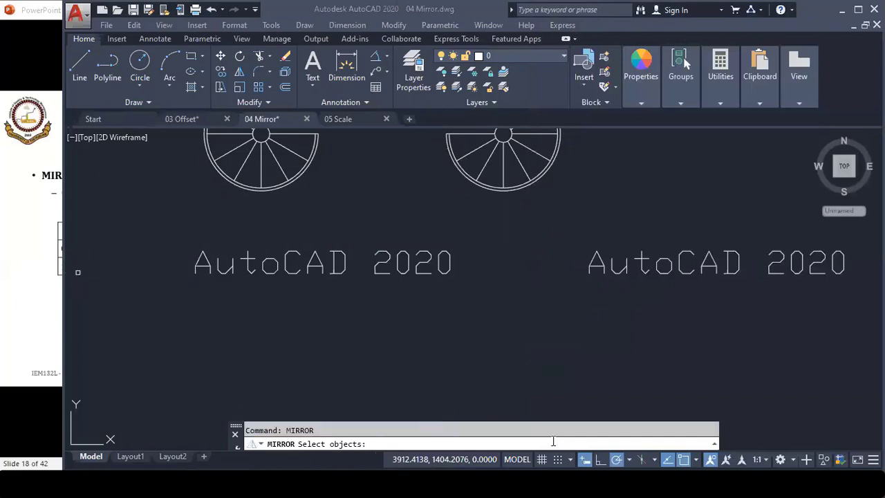
pyautogui.press('Escape')
# - Set the MIRRTEXT system variable to 1
pyautogui.write('MIRROR')
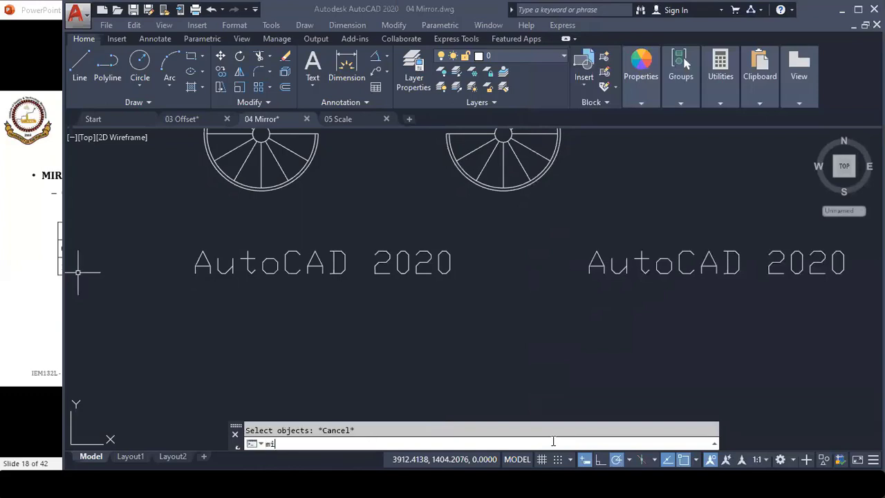
pyautogui.write('tex')
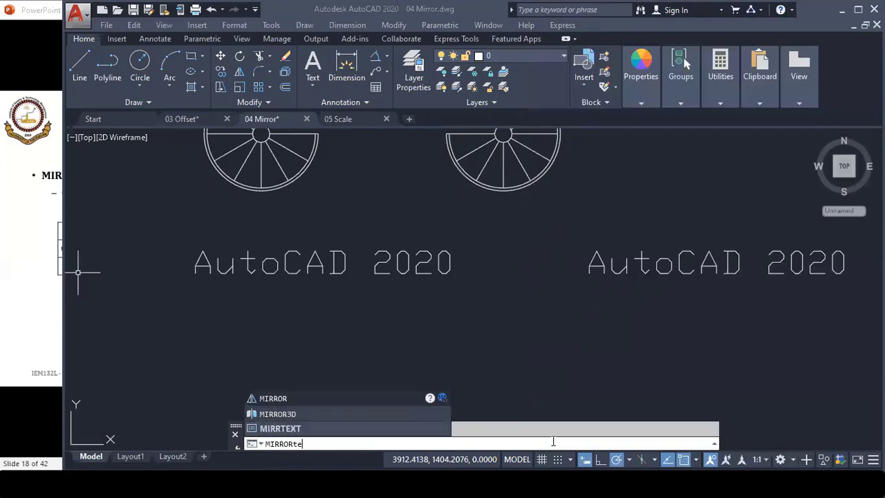
pyautogui.press('BackSpace')
pyautogui.press('BackSpace')
pyautogui.click(295, 428)
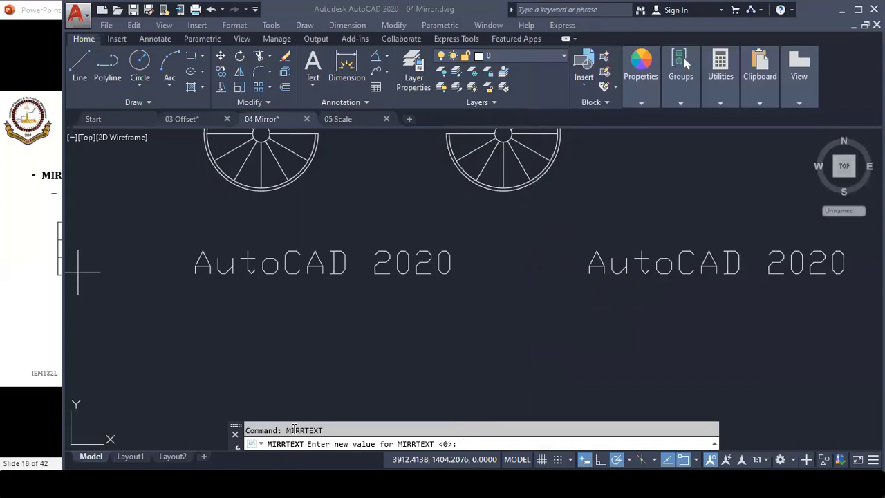
pyautogui.write('1')
pyautogui.press('Return')
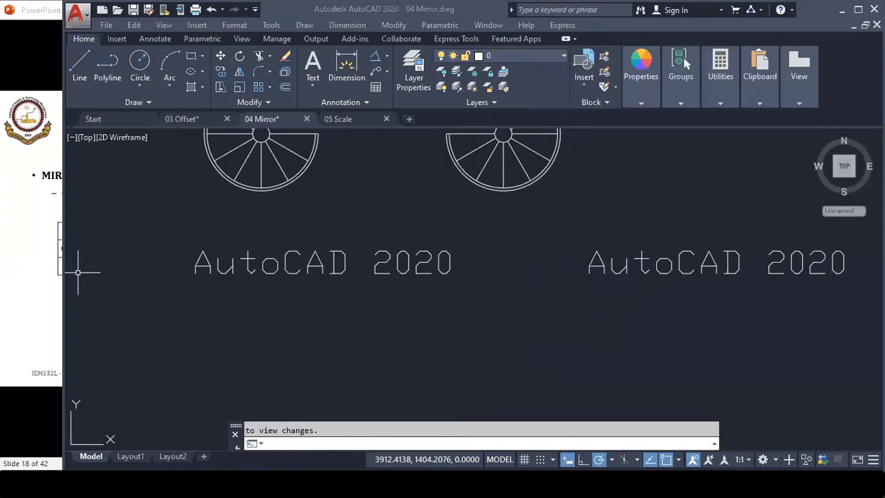
# - Mirror the original "AutoCAD 2020" text across a horizontal line about 3106 units long below it, keeping the source object
pyautogui.write('mi')
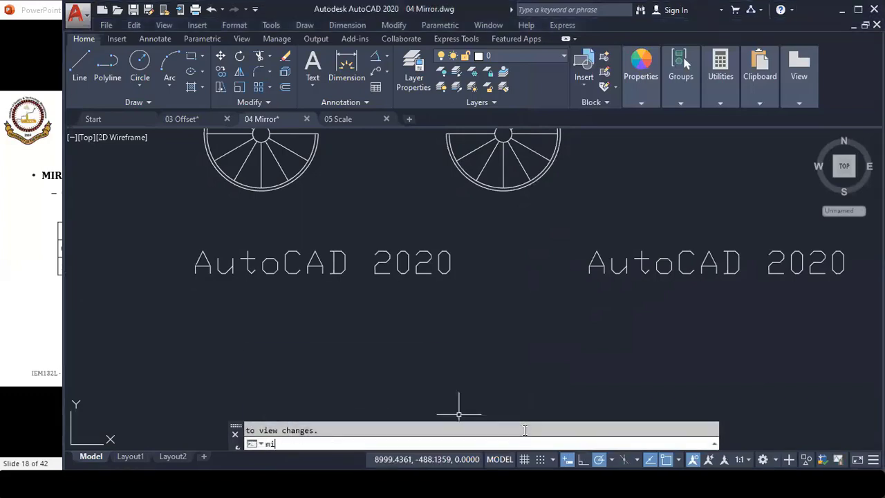
pyautogui.press('Return')
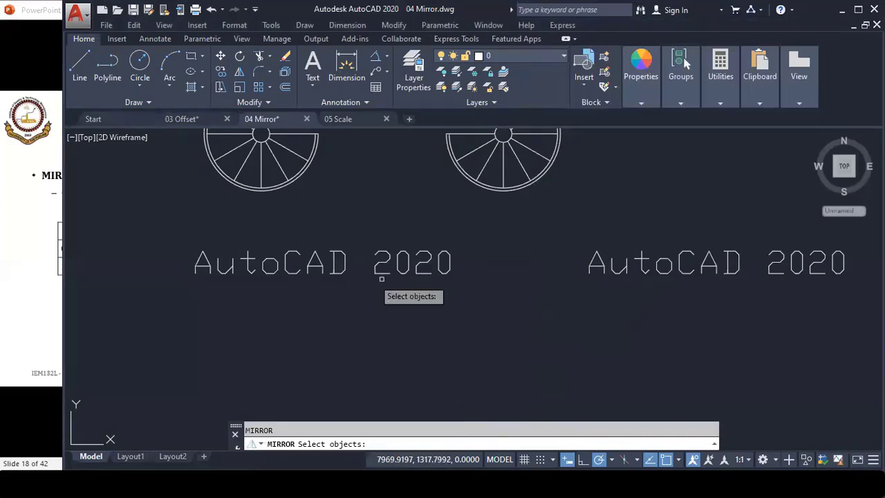
pyautogui.click(383, 269)
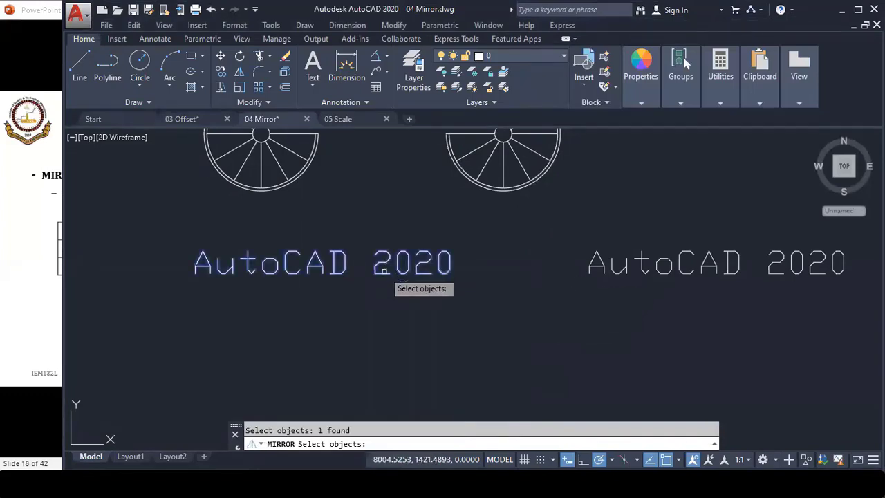
pyautogui.press('Return')
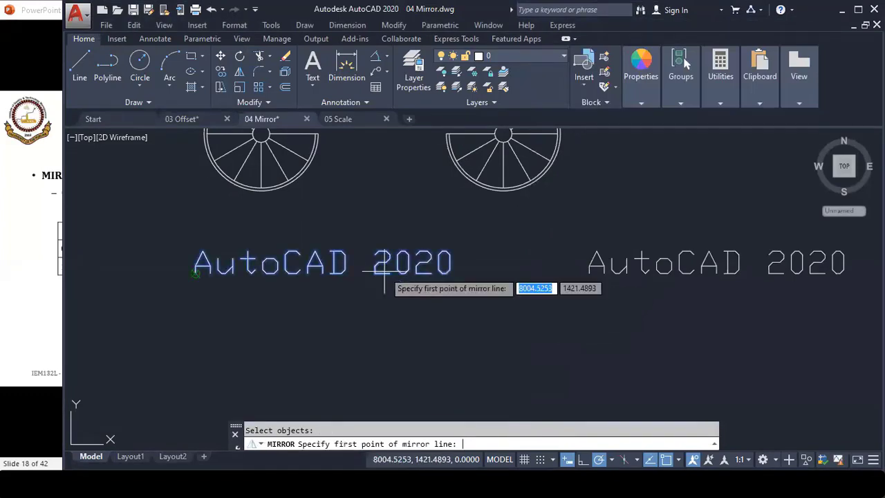
pyautogui.click(204, 340)
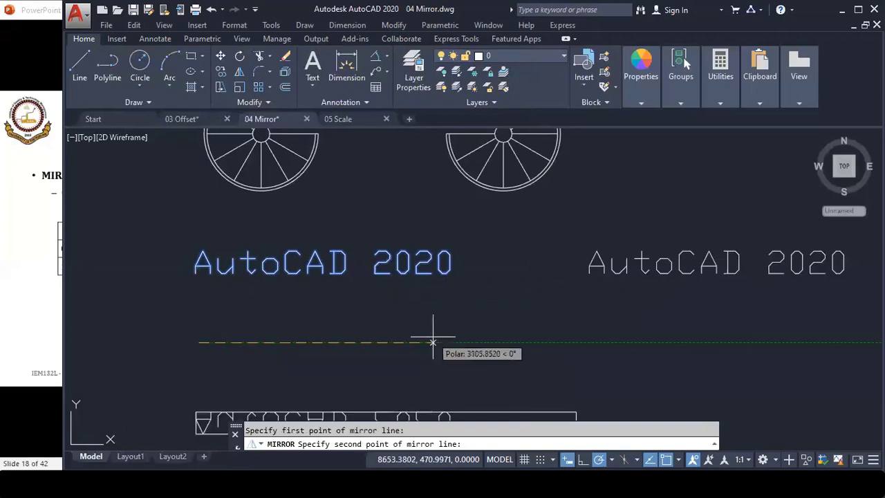
pyautogui.click(435, 338)
pyautogui.scroll(-2, 435, 338)
pyautogui.click(457, 382)
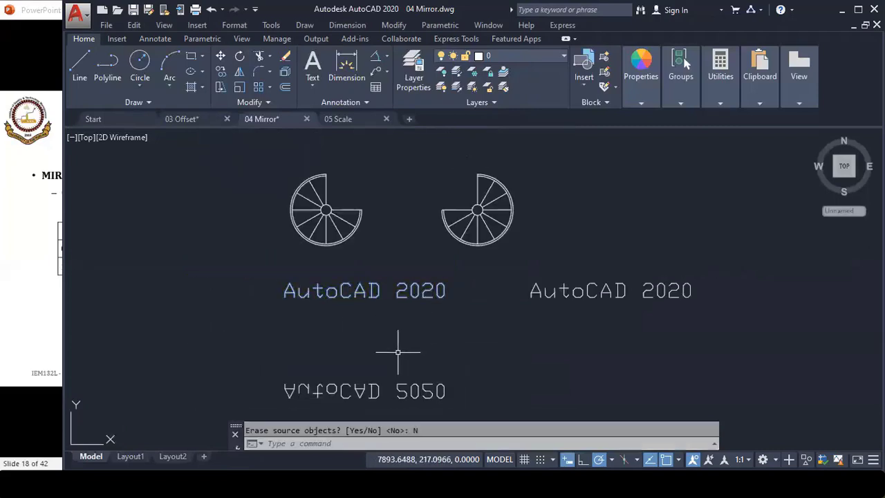
# - Mirror the copied upright "AutoCAD 2020" text across a vertical line to its right, keeping the source object
pyautogui.scroll(3, 401, 351)
pyautogui.scroll(-2, 404, 348)
pyautogui.moveTo(421, 379); pyautogui.dragTo(389, 373, button='middle')
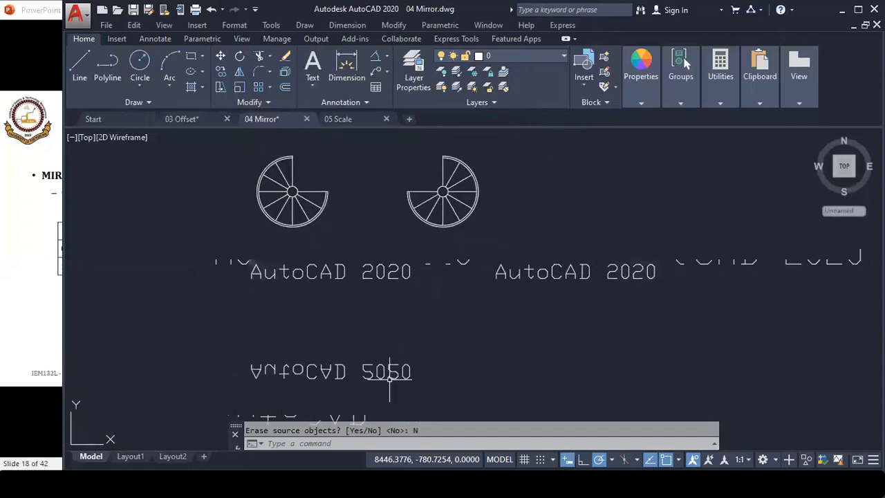
pyautogui.moveTo(559, 336); pyautogui.dragTo(462, 339, button='middle')
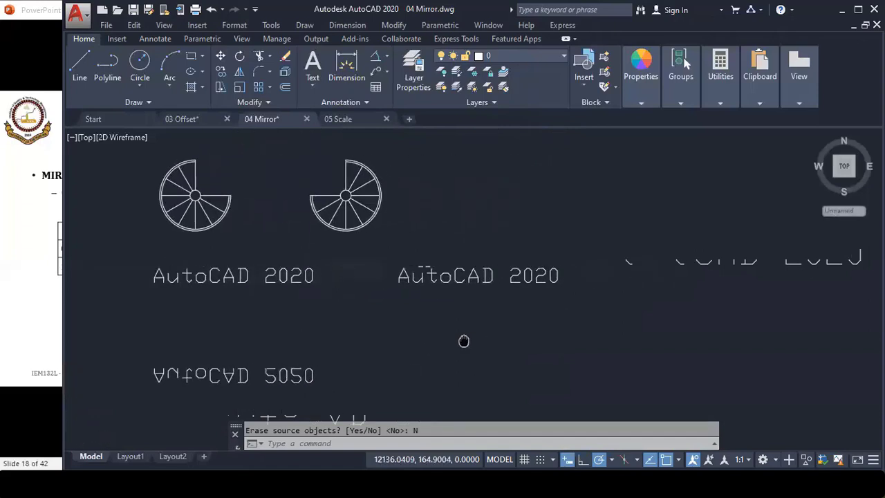
pyautogui.write('mi')
pyautogui.press('Return')
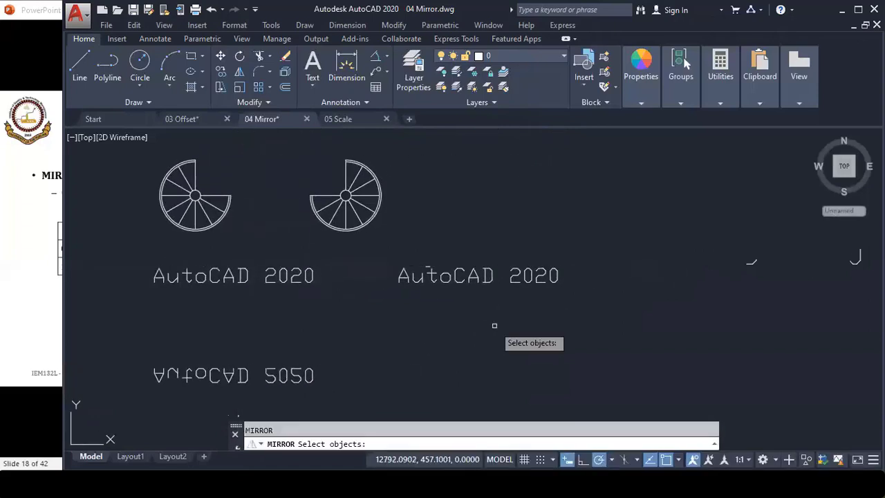
pyautogui.moveTo(567, 303)
pyautogui.mouseDown()
pyautogui.moveTo(446, 290)
pyautogui.moveTo(429, 261)
pyautogui.mouseUp()
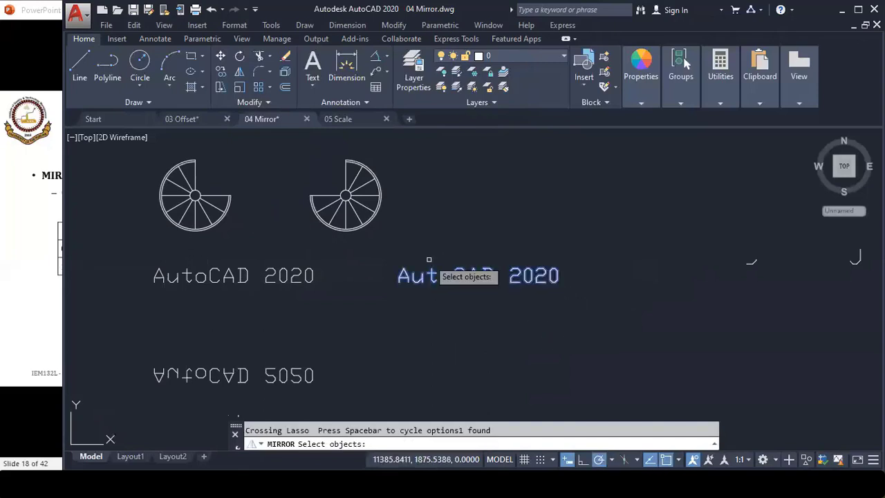
pyautogui.press('Return')
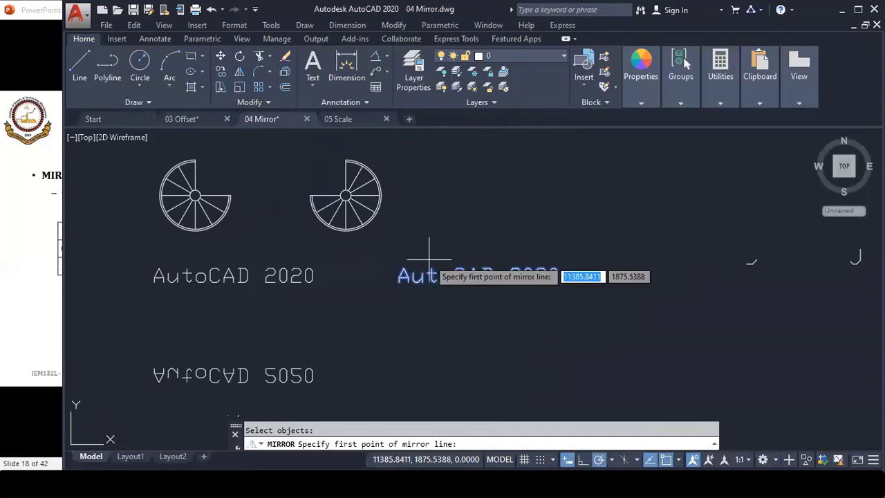
pyautogui.click(611, 266)
pyautogui.click(610, 301)
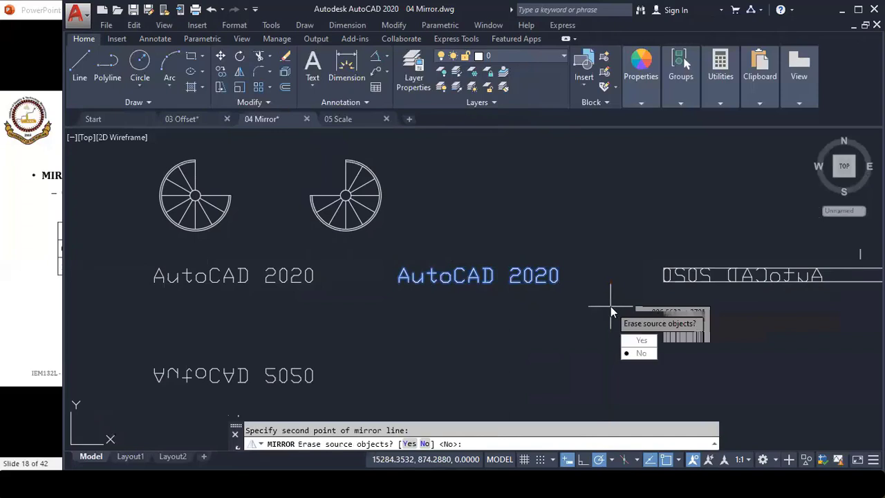
pyautogui.click(637, 352)
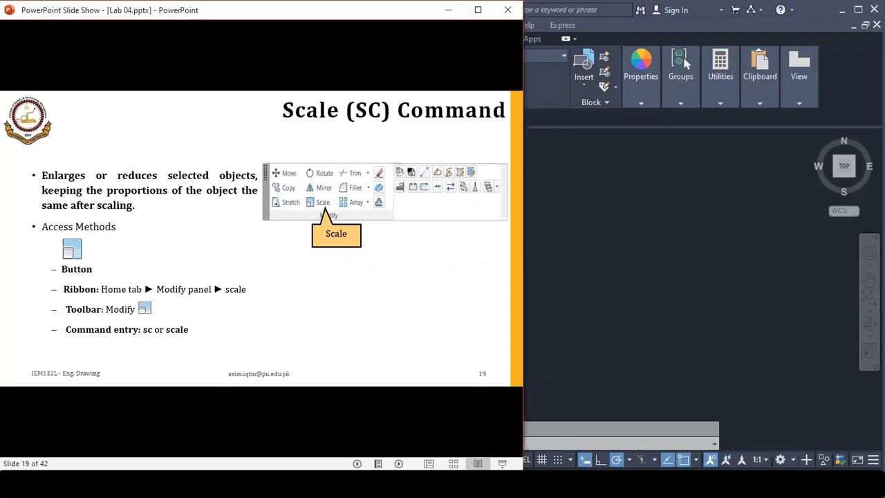
# - Switch to the 05 Scale drawing in AutoCAD, and try scaling the whole window by 1.4 from its lower-left corner, undoing the result
pyautogui.hotkey('alt', 'Tab')
pyautogui.write('sc')
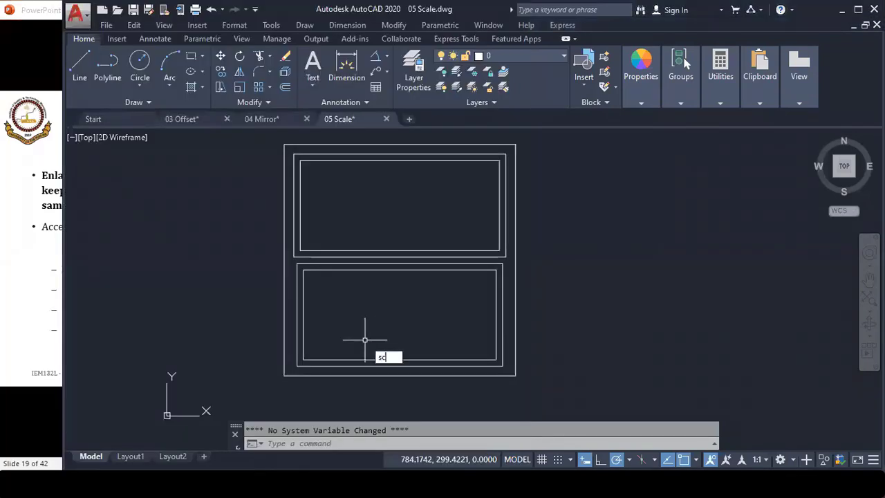
pyautogui.press('Return')
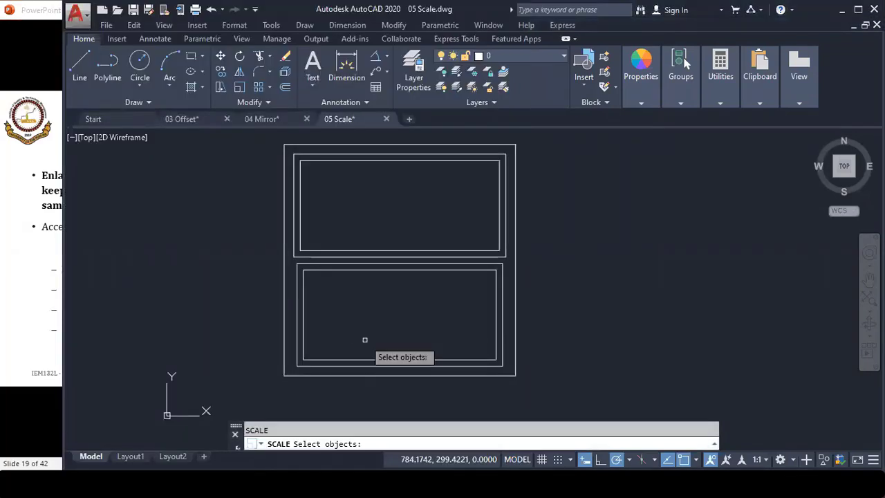
pyautogui.moveTo(573, 379)
pyautogui.mouseDown()
pyautogui.moveTo(474, 383)
pyautogui.moveTo(311, 197)
pyautogui.moveTo(510, 179)
pyautogui.mouseUp()
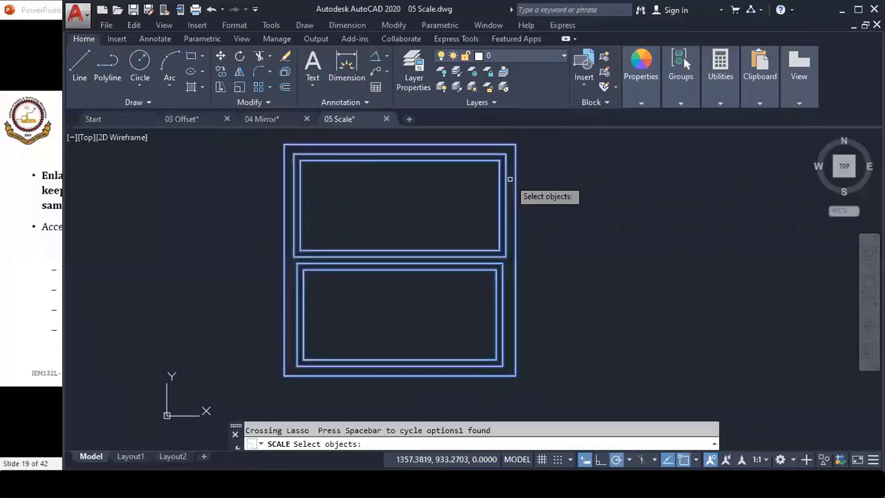
pyautogui.press('Return')
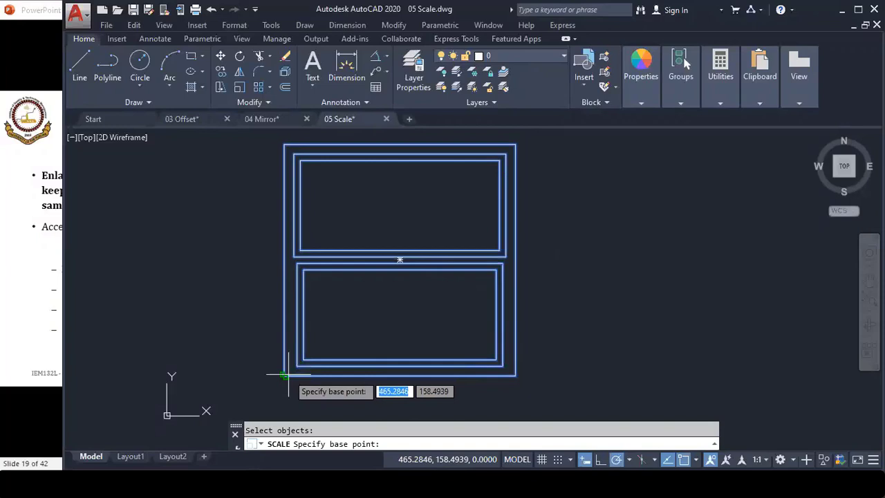
pyautogui.click(285, 376)
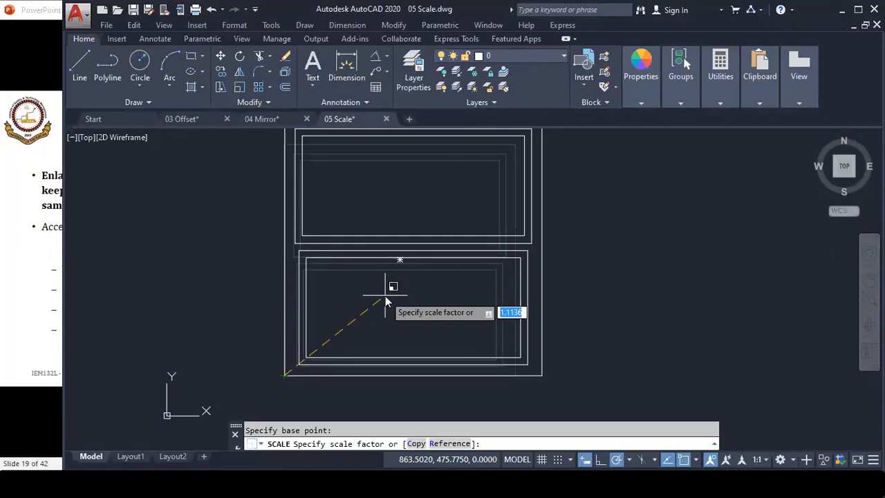
pyautogui.write('1.4')
pyautogui.press('Return')
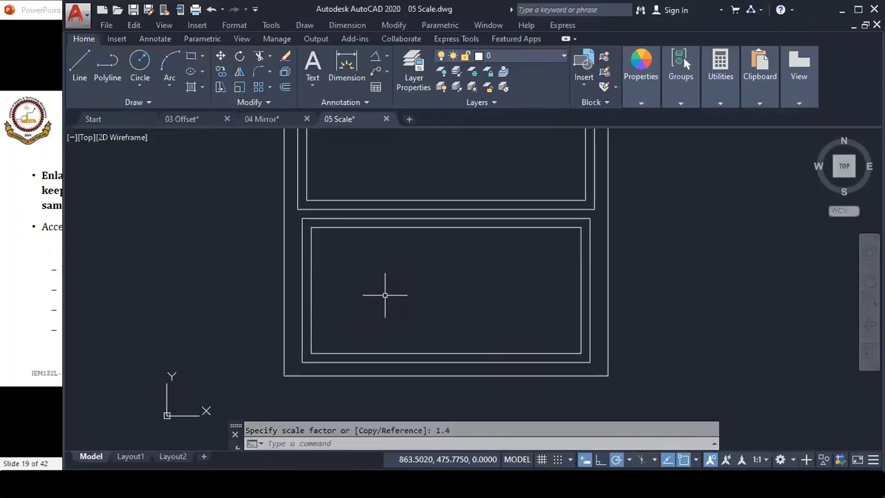
pyautogui.hotkey('ctrl', 'z')
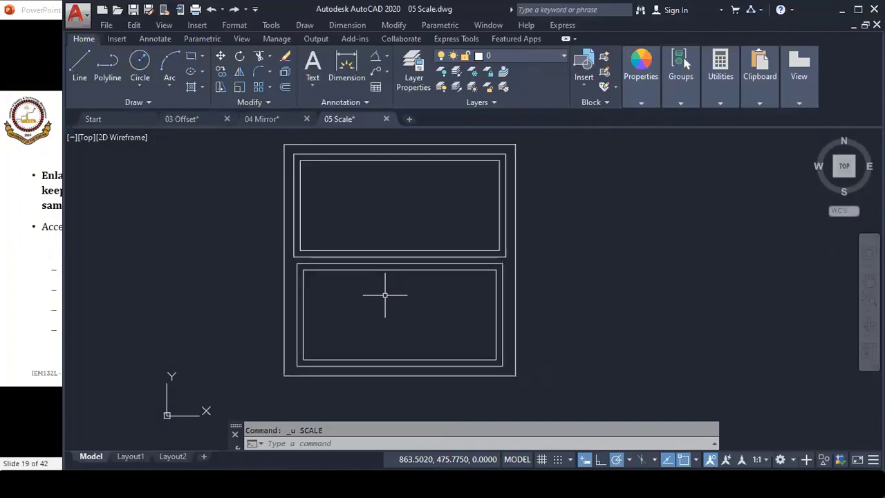
# - Try scaling the whole window down by a factor of 0.35 from its lower-left corner, and undo the scaling
pyautogui.write('sc')
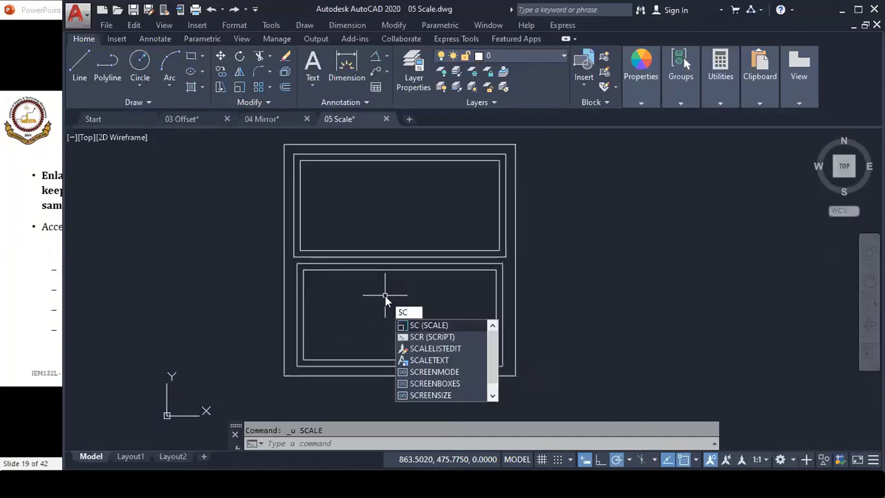
pyautogui.press('Return')
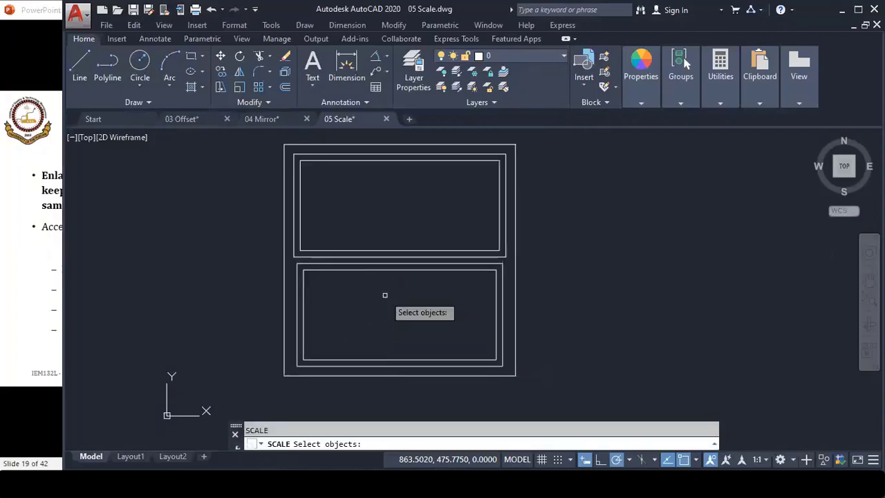
pyautogui.click(442, 368)
pyautogui.click(492, 377)
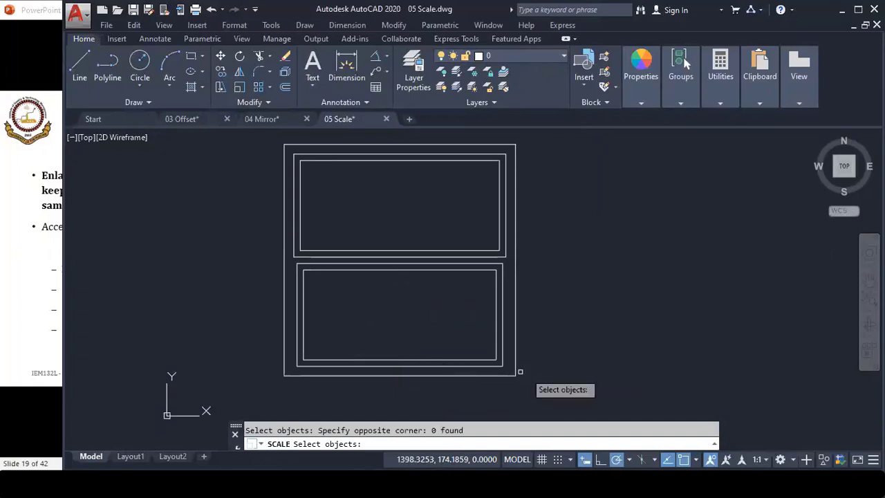
pyautogui.moveTo(519, 368)
pyautogui.mouseDown()
pyautogui.moveTo(345, 269)
pyautogui.moveTo(344, 253)
pyautogui.mouseUp()
pyautogui.press('Return')
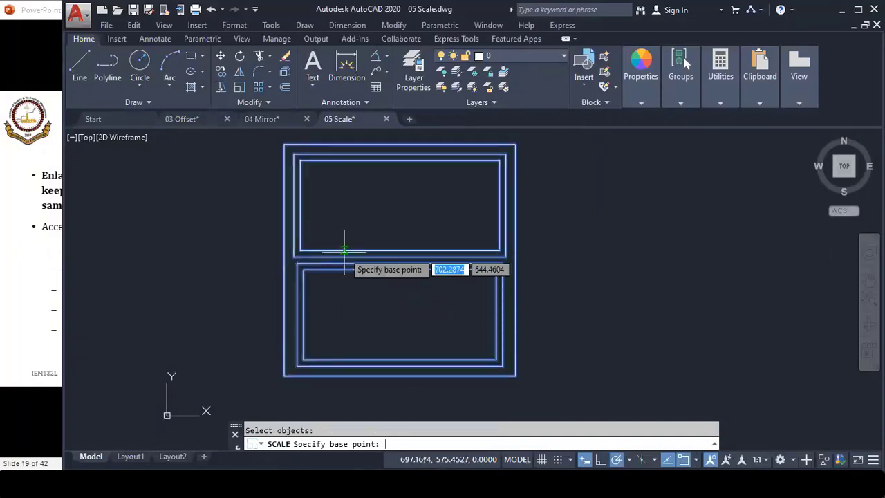
pyautogui.click(277, 362)
pyautogui.click(284, 372)
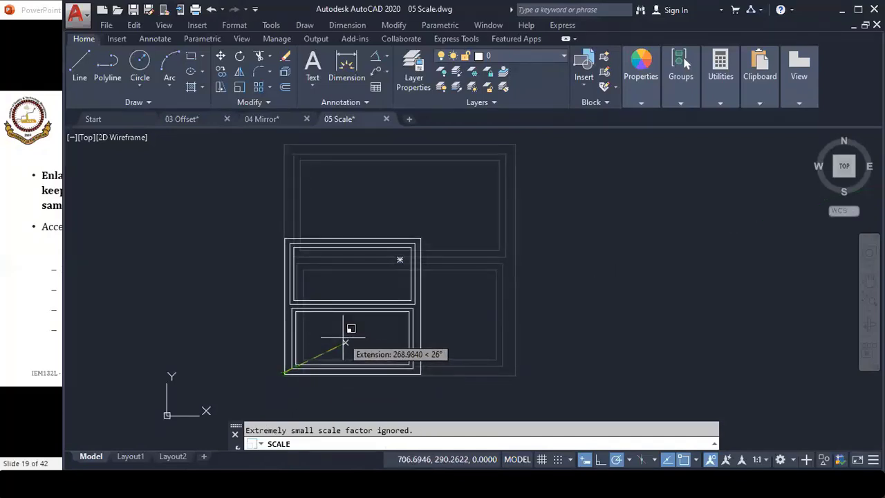
pyautogui.write('.35')
pyautogui.press('Return')
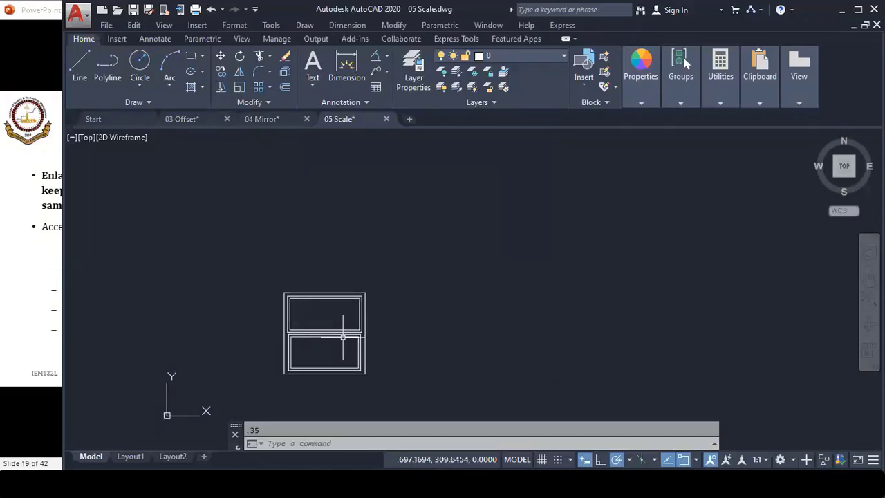
pyautogui.hotkey('ctrl', 'z')
# - Try scaling a copy of the window by a factor of 0.75 from its lower-left corner, and undo the copy
pyautogui.write('sc')
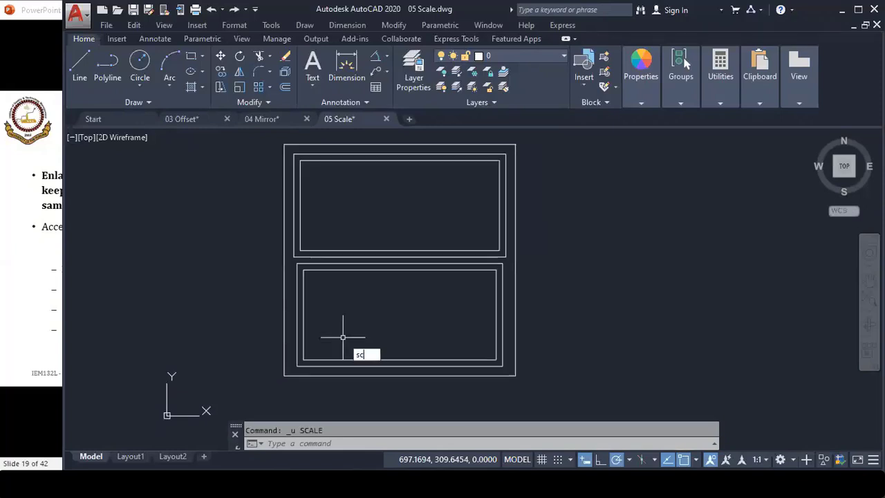
pyautogui.press('Return')
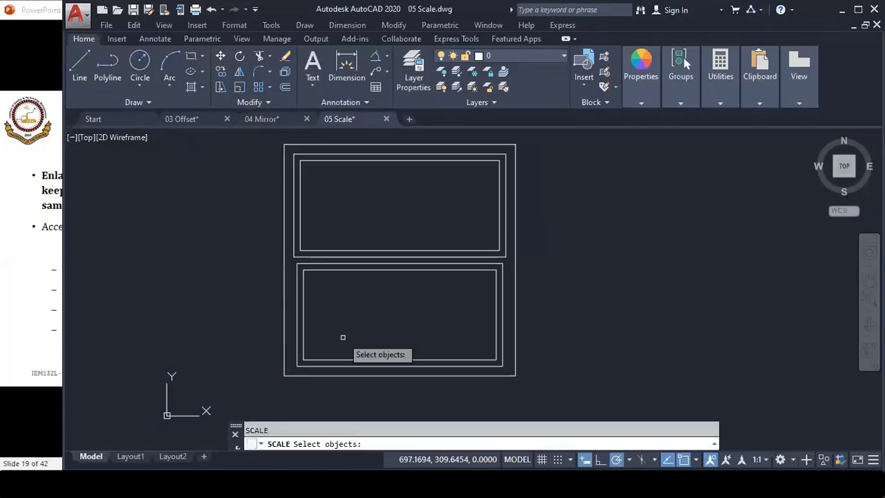
pyautogui.click(315, 374)
pyautogui.press('Return')
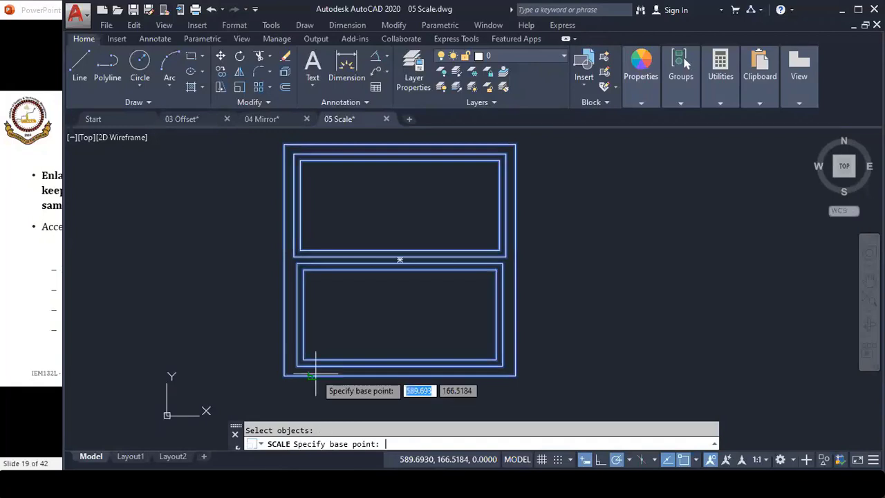
pyautogui.click(284, 375)
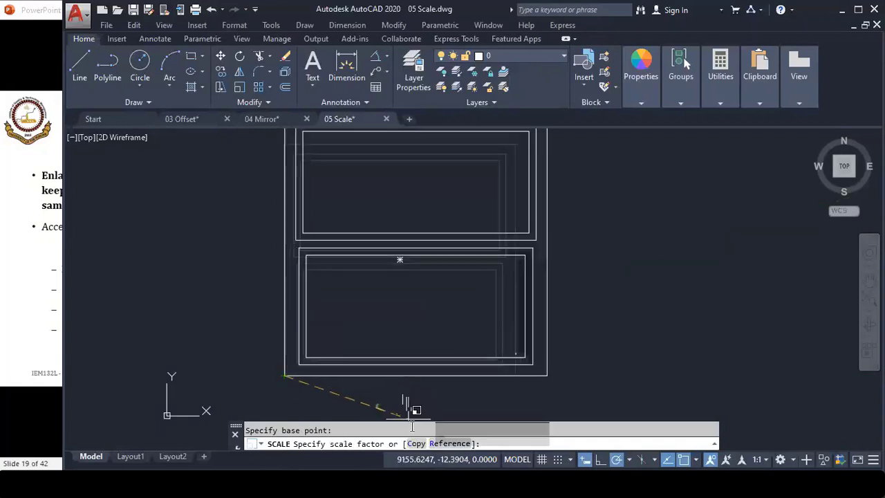
pyautogui.click(416, 443)
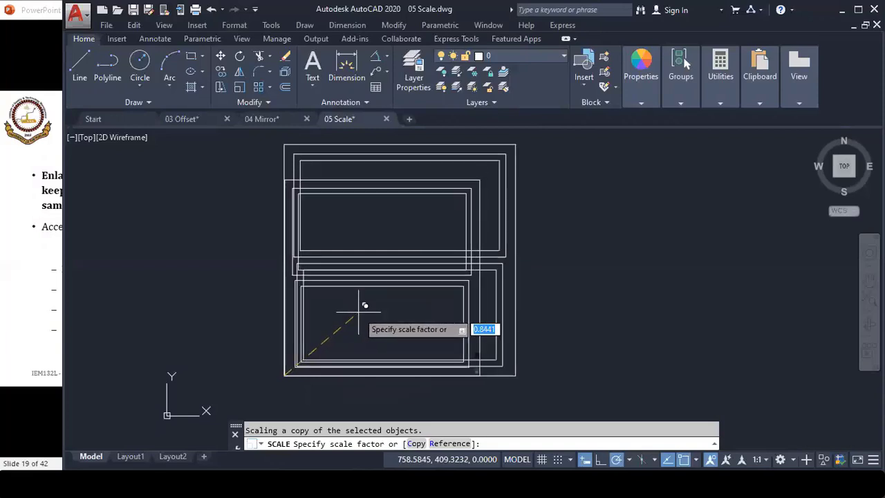
pyautogui.write('.75')
pyautogui.press('Return')
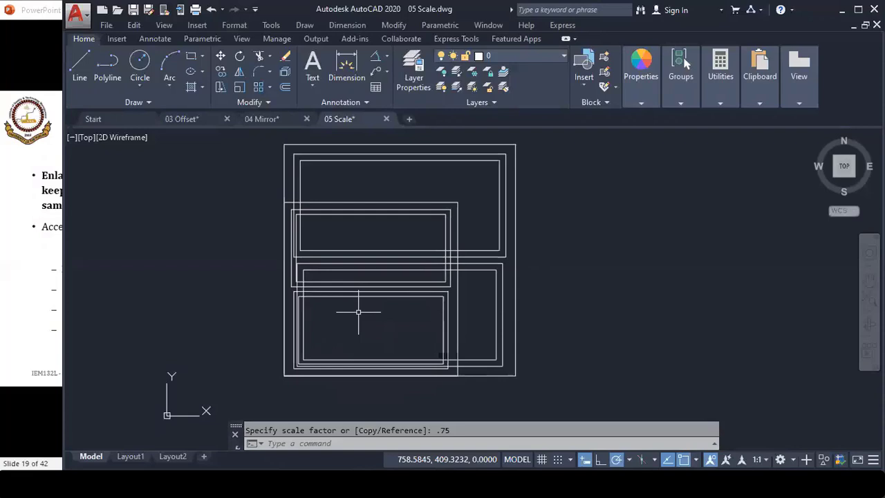
pyautogui.hotkey('ctrl', 'z')
# - Scale the window by Reference from its lower-left corner, using its bottom edge as reference length and about 1089 units as new length
pyautogui.write('sc')
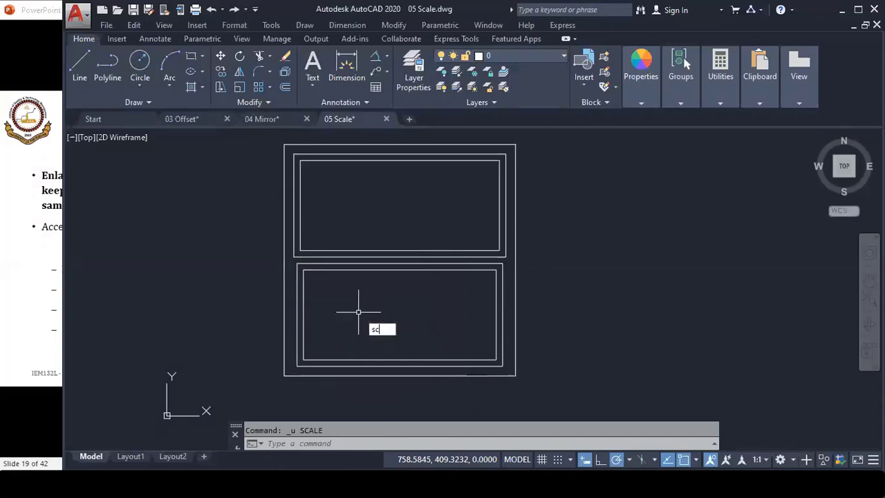
pyautogui.press('Return')
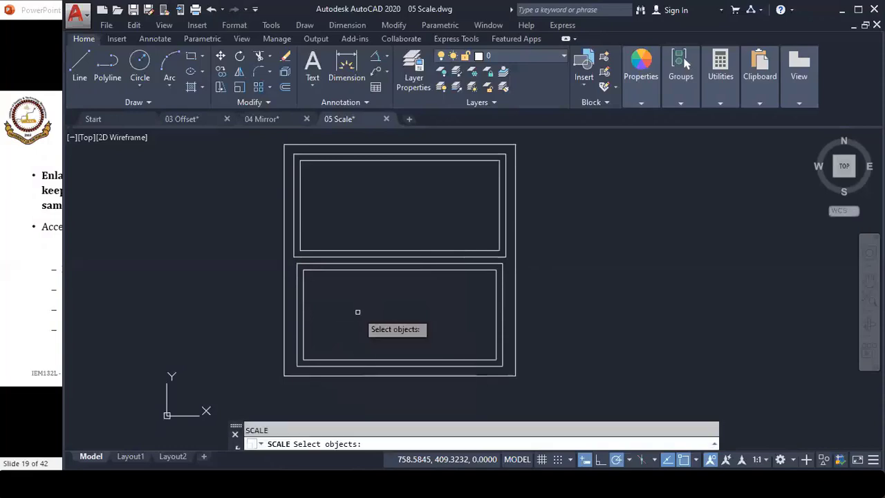
pyautogui.click(322, 358)
pyautogui.press('Return')
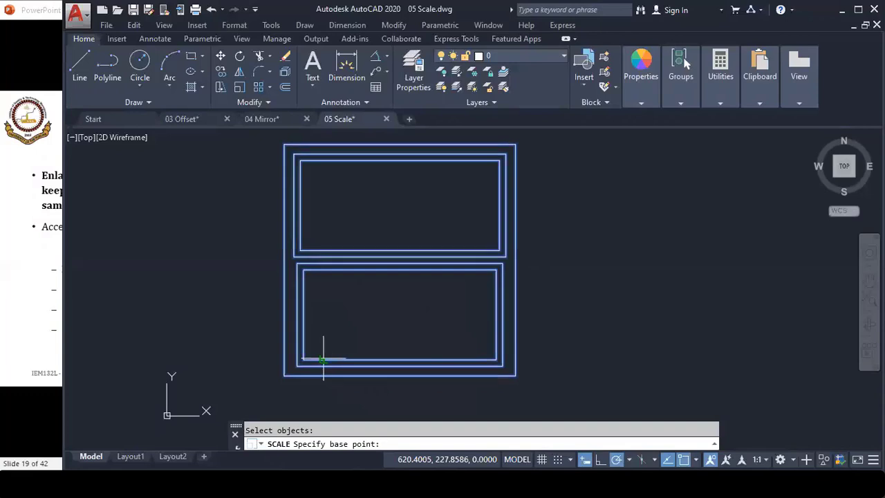
pyautogui.click(283, 375)
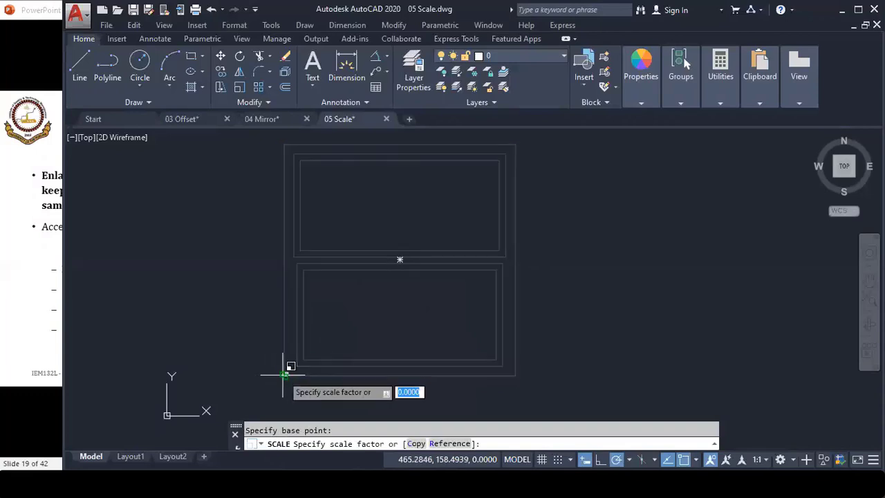
pyautogui.click(442, 446)
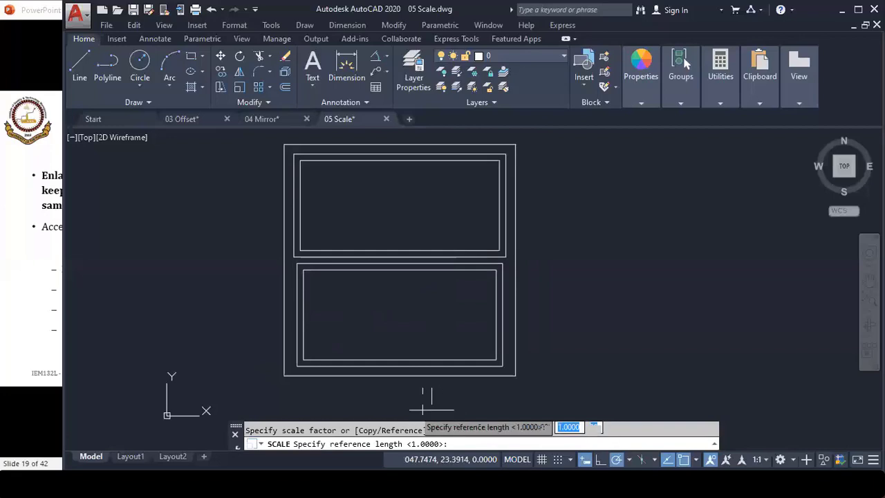
pyautogui.click(282, 376)
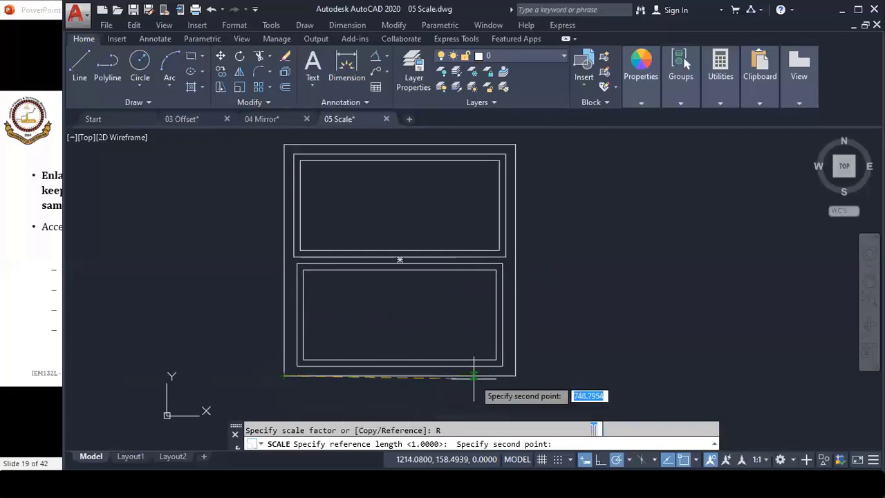
pyautogui.click(514, 375)
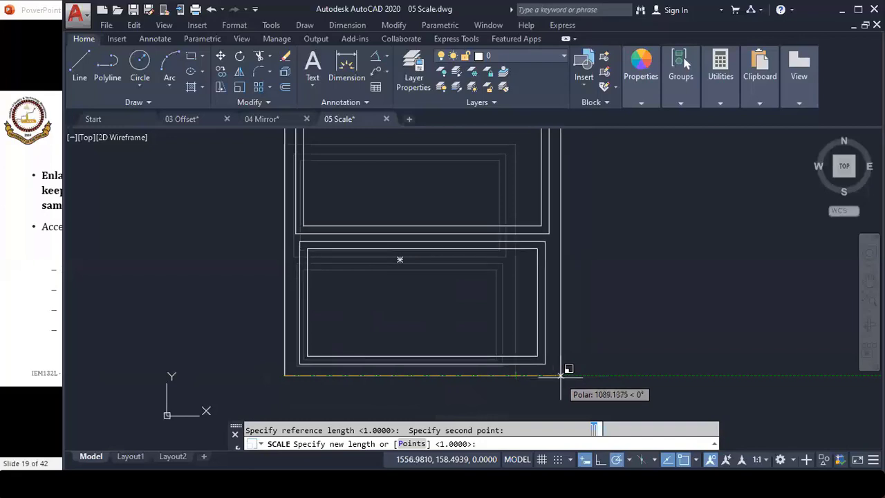
pyautogui.click(561, 376)
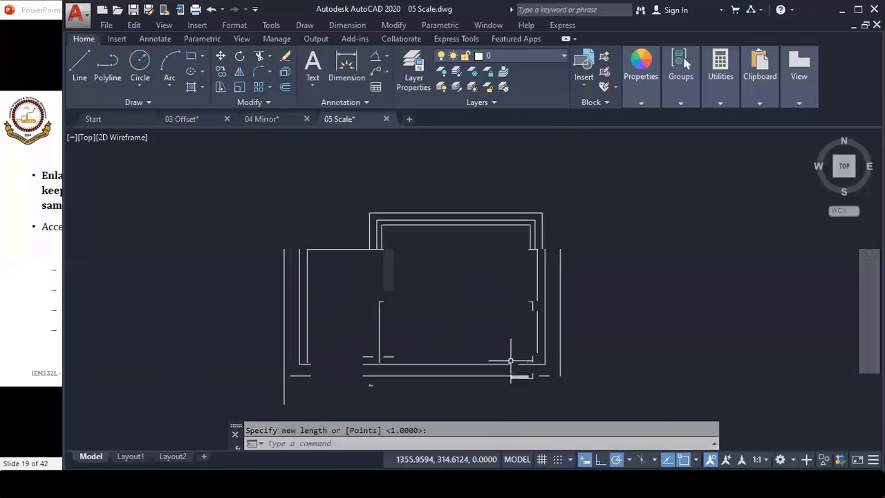